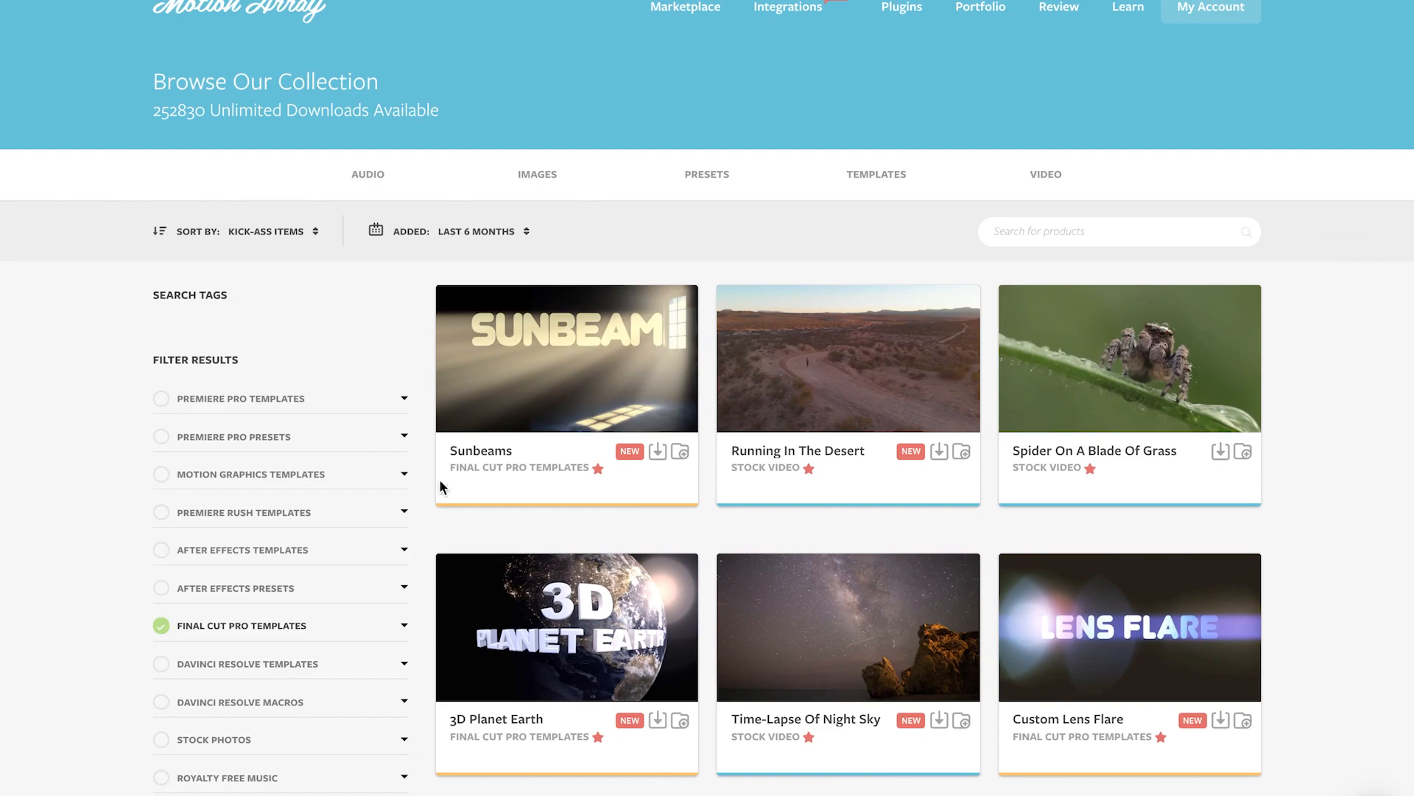
# Open the Sunbeams Final Cut Pro template, and in Finder's Downloads folder unzip Sunbeams-418581.zip.
pyautogui.click(478, 456)
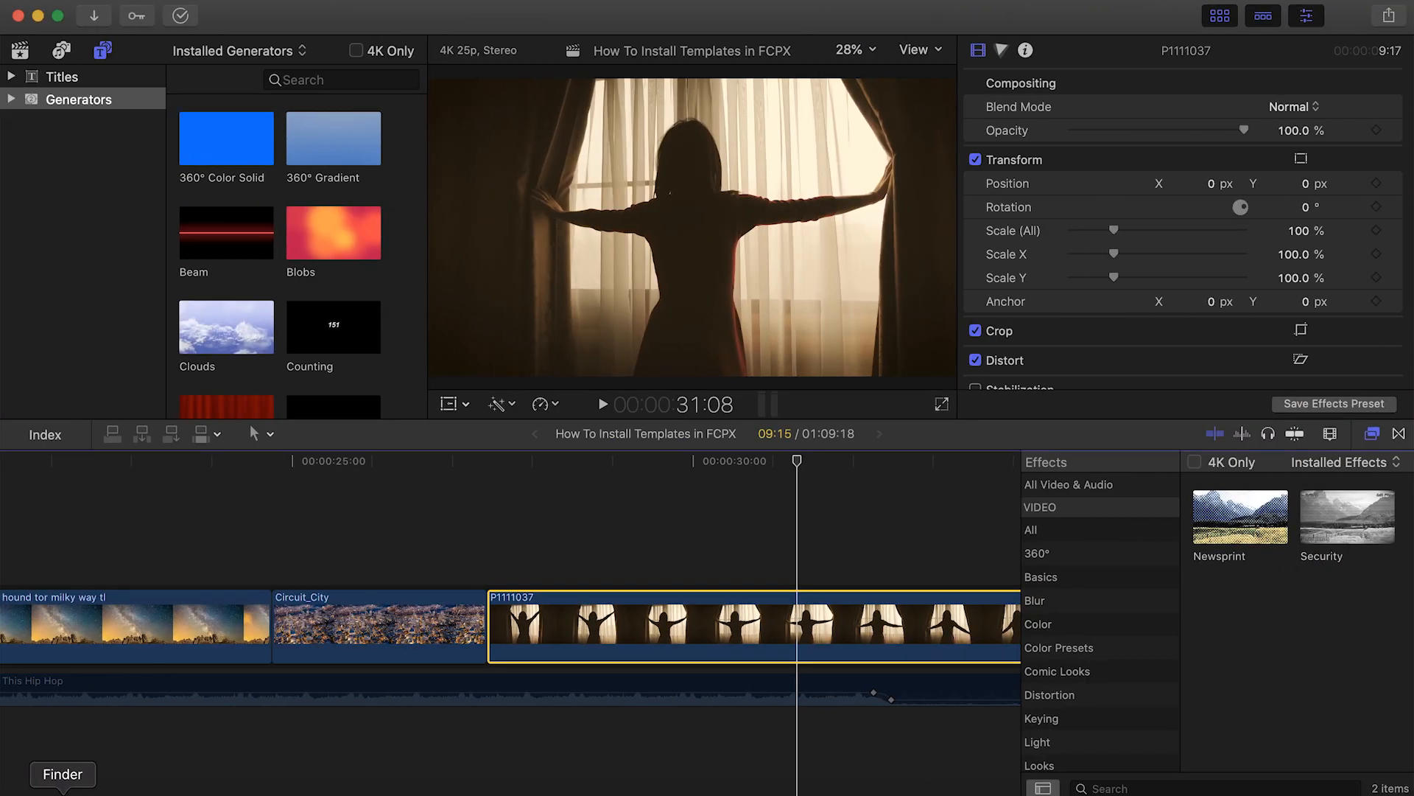
pyautogui.click(63, 794)
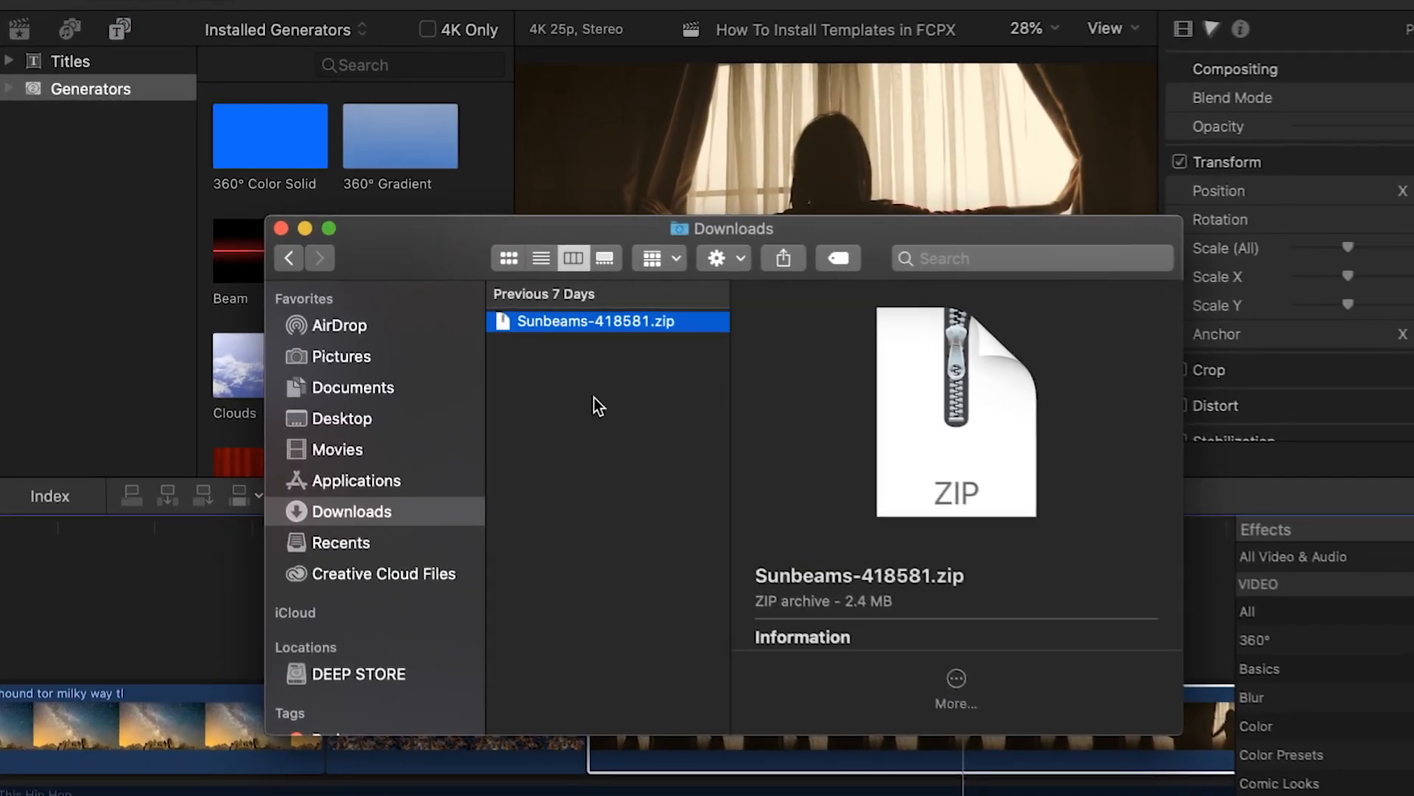
pyautogui.doubleClick(568, 334)
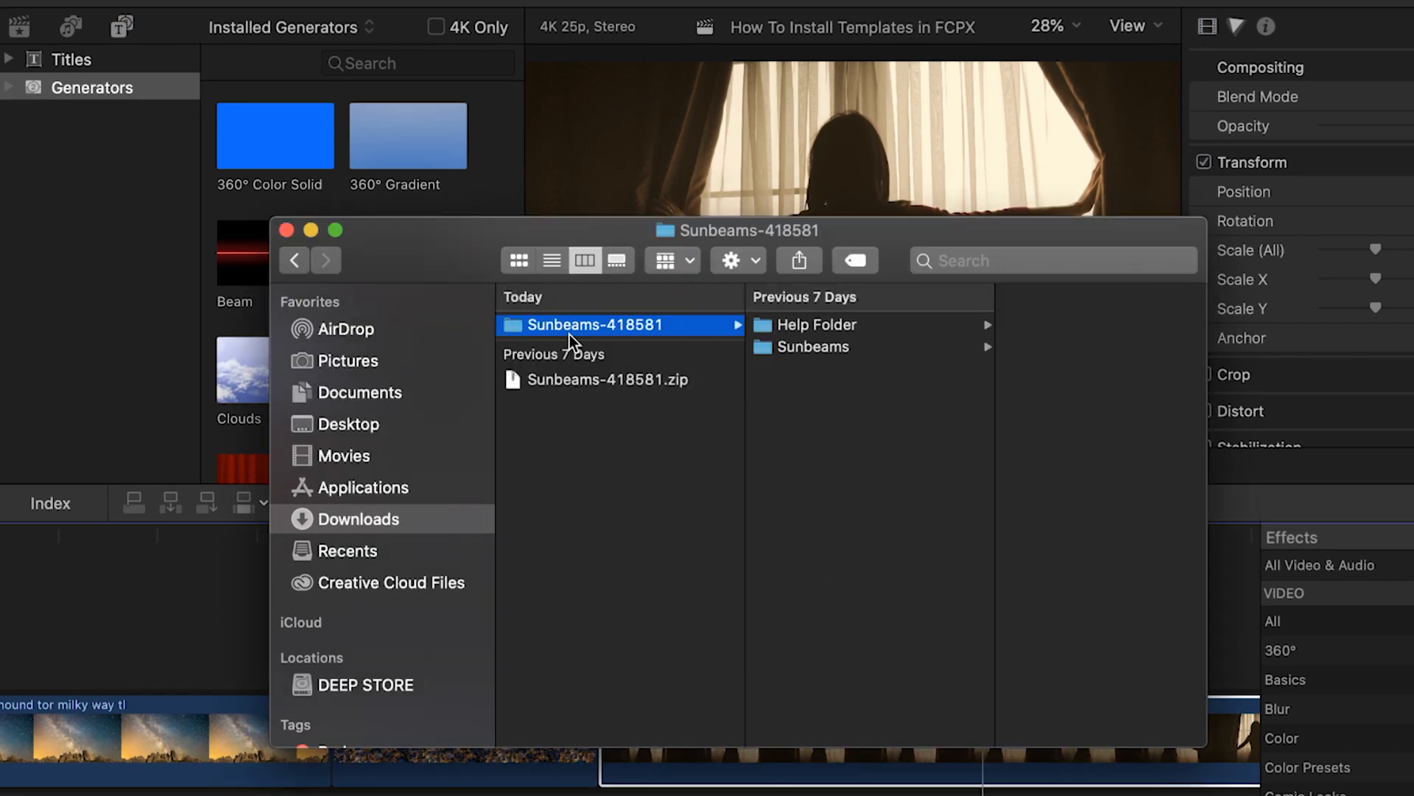
# Examine the unzipped Sunbeams-418581 folder down through Sunbeams and Sun to the template files, and return to its top level.
pyautogui.press('Right')
pyautogui.press('Down')
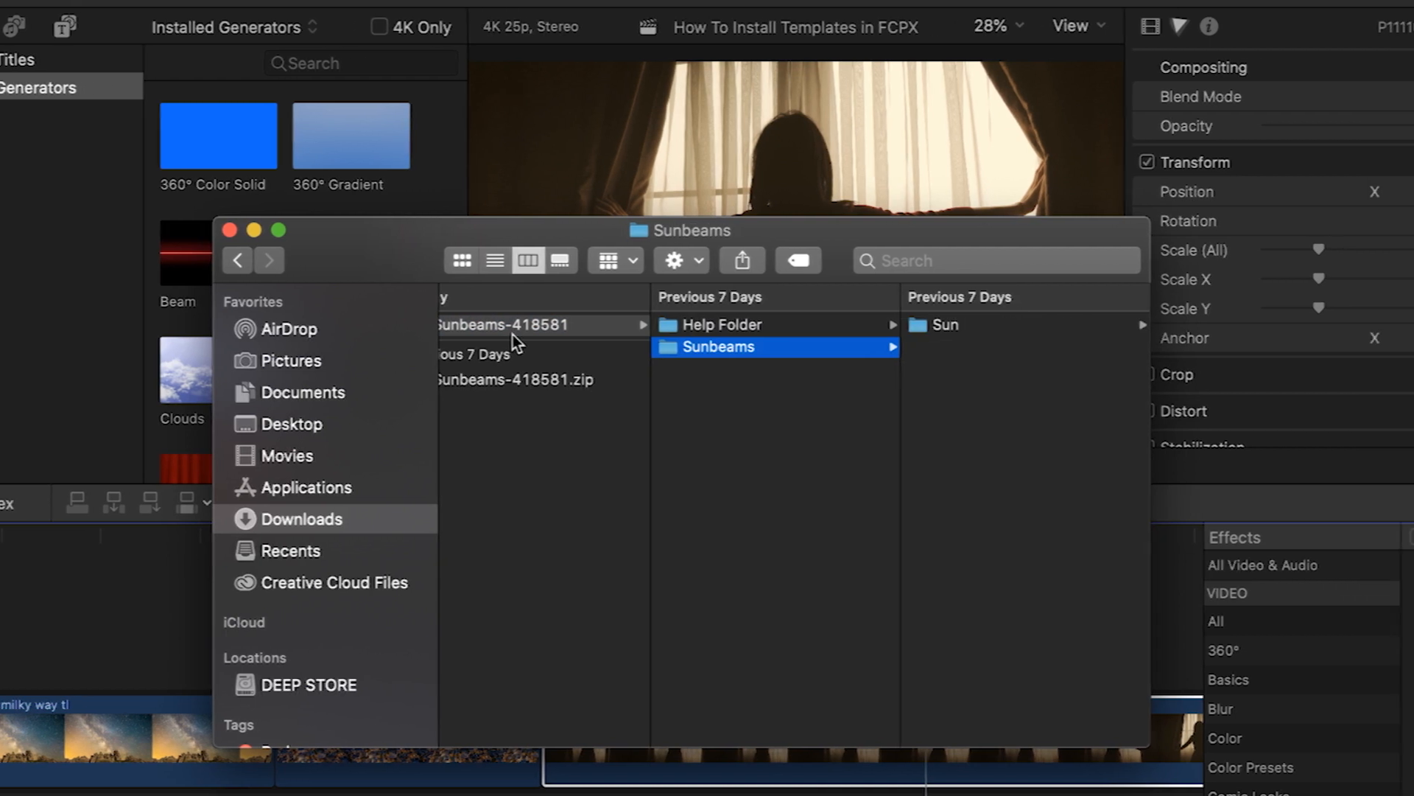
pyautogui.press('Right')
pyautogui.press('Right')
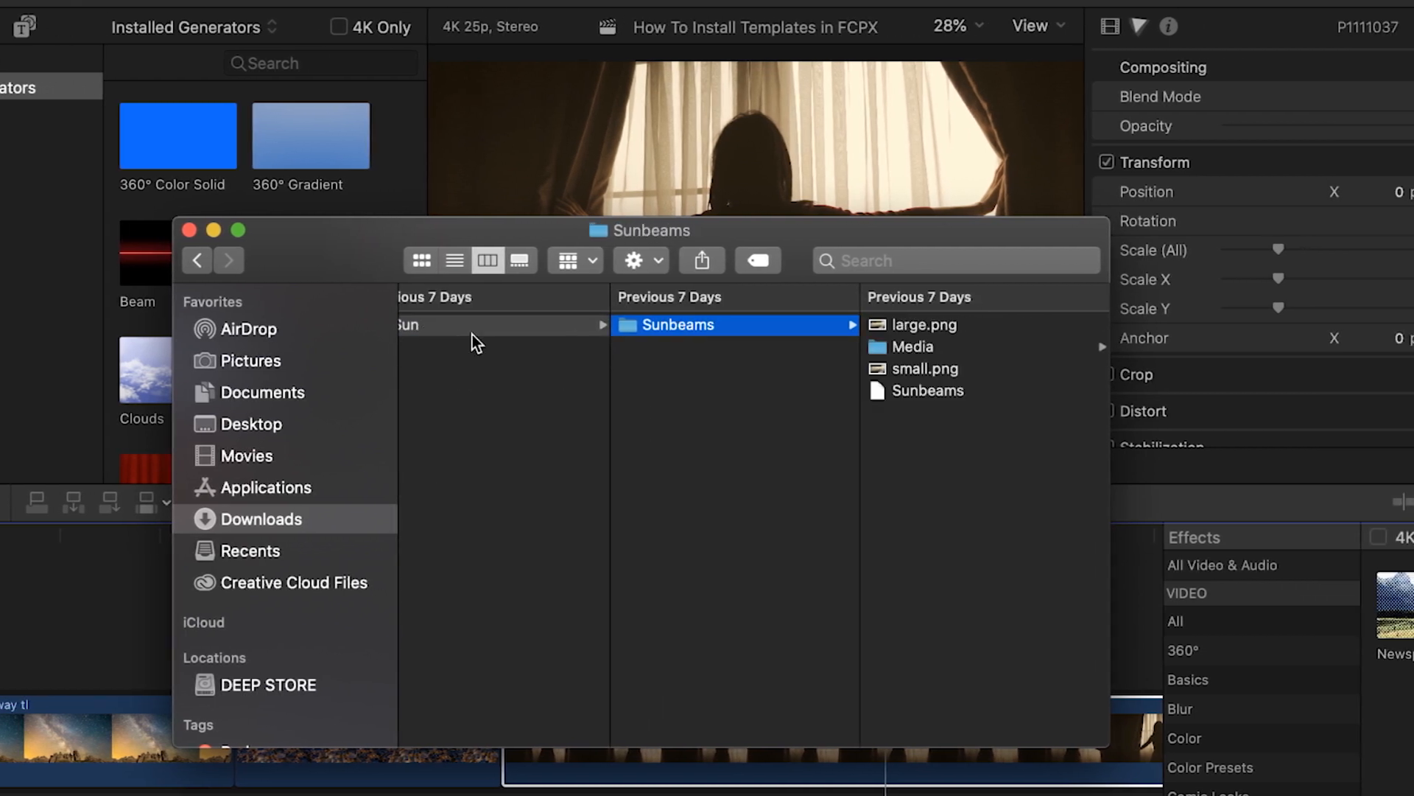
pyautogui.press('Left')
pyautogui.press('Left')
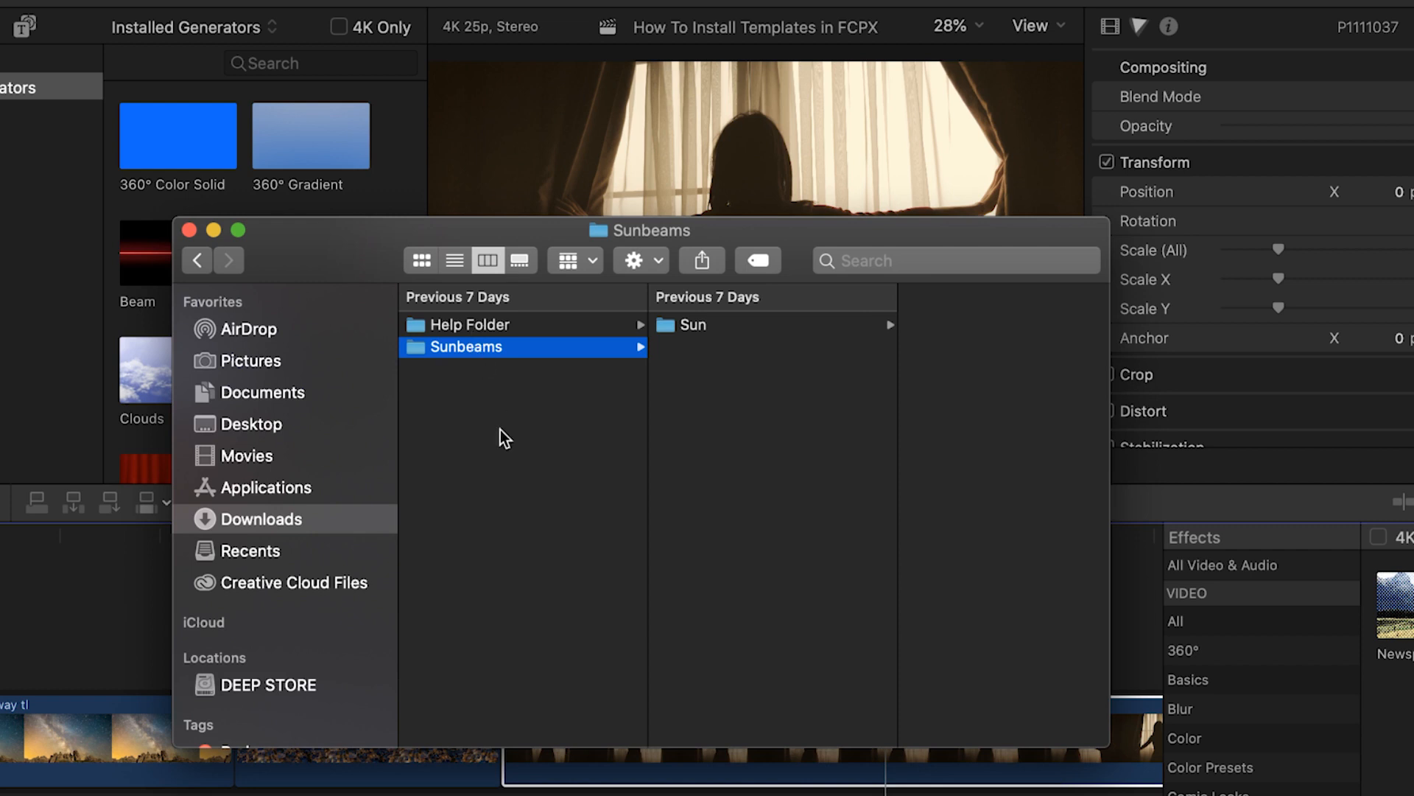
pyautogui.press('Left')
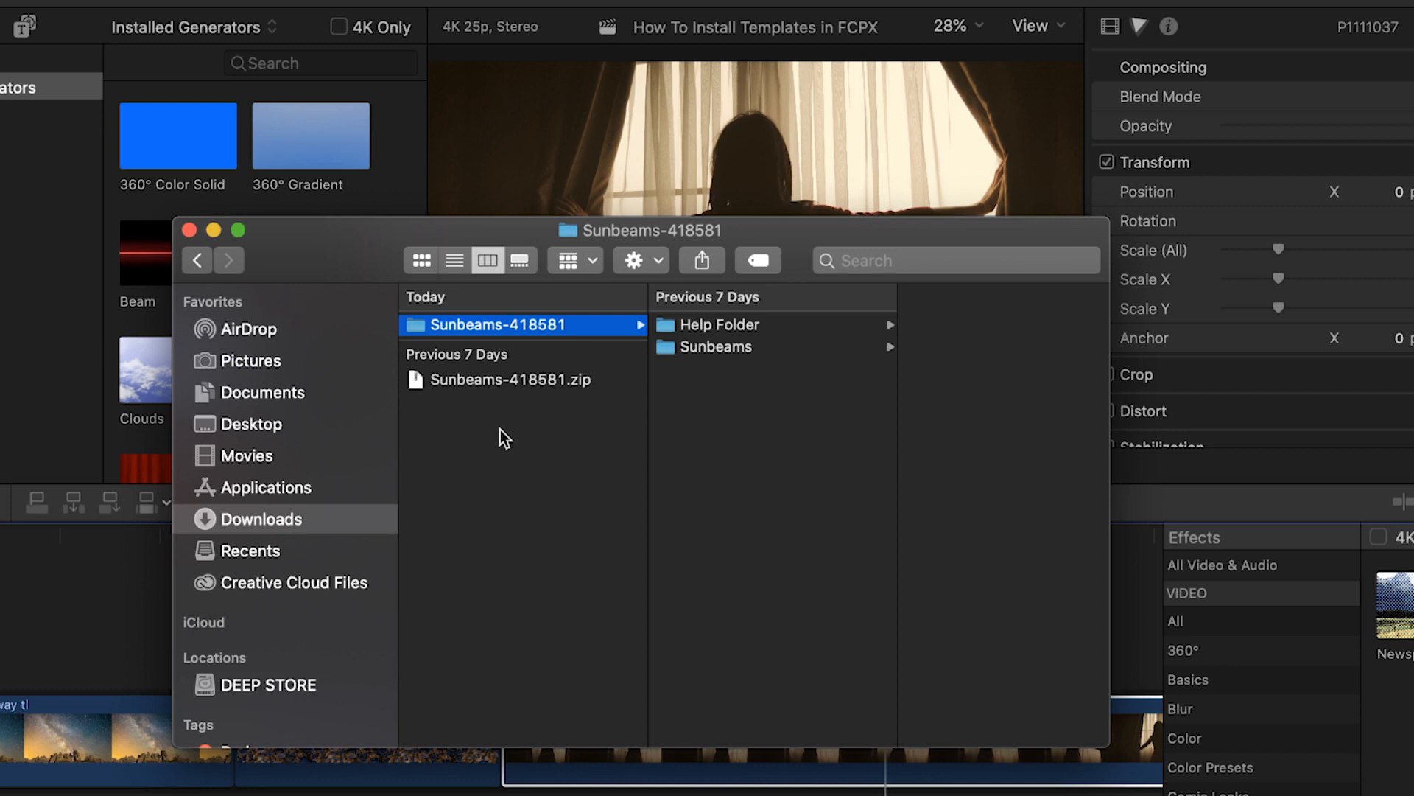
# Open a second Finder window beside the Sunbeams-418581 one and show the Movies folder in it.
pyautogui.moveTo(533, 232); pyautogui.dragTo(503, 223)
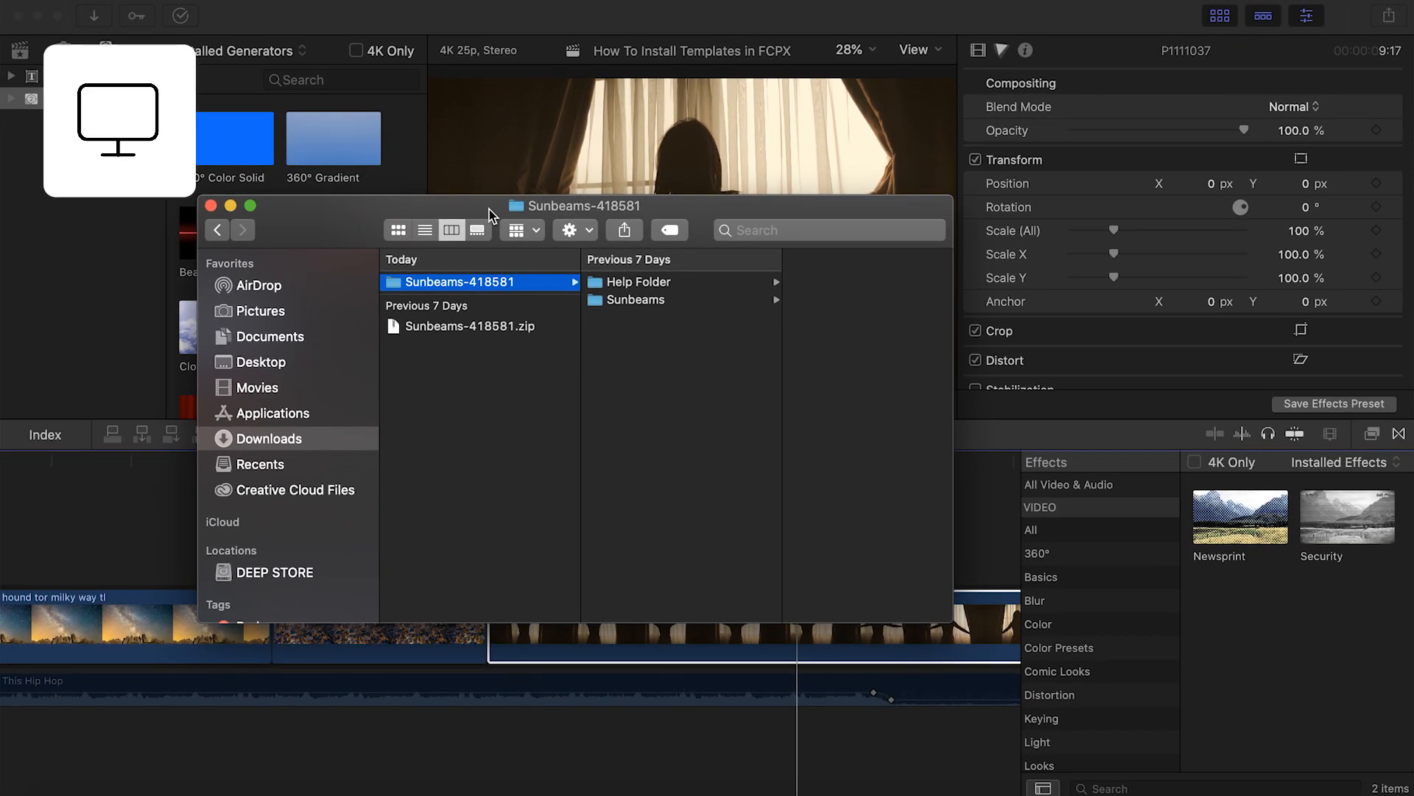
pyautogui.press('super+n')
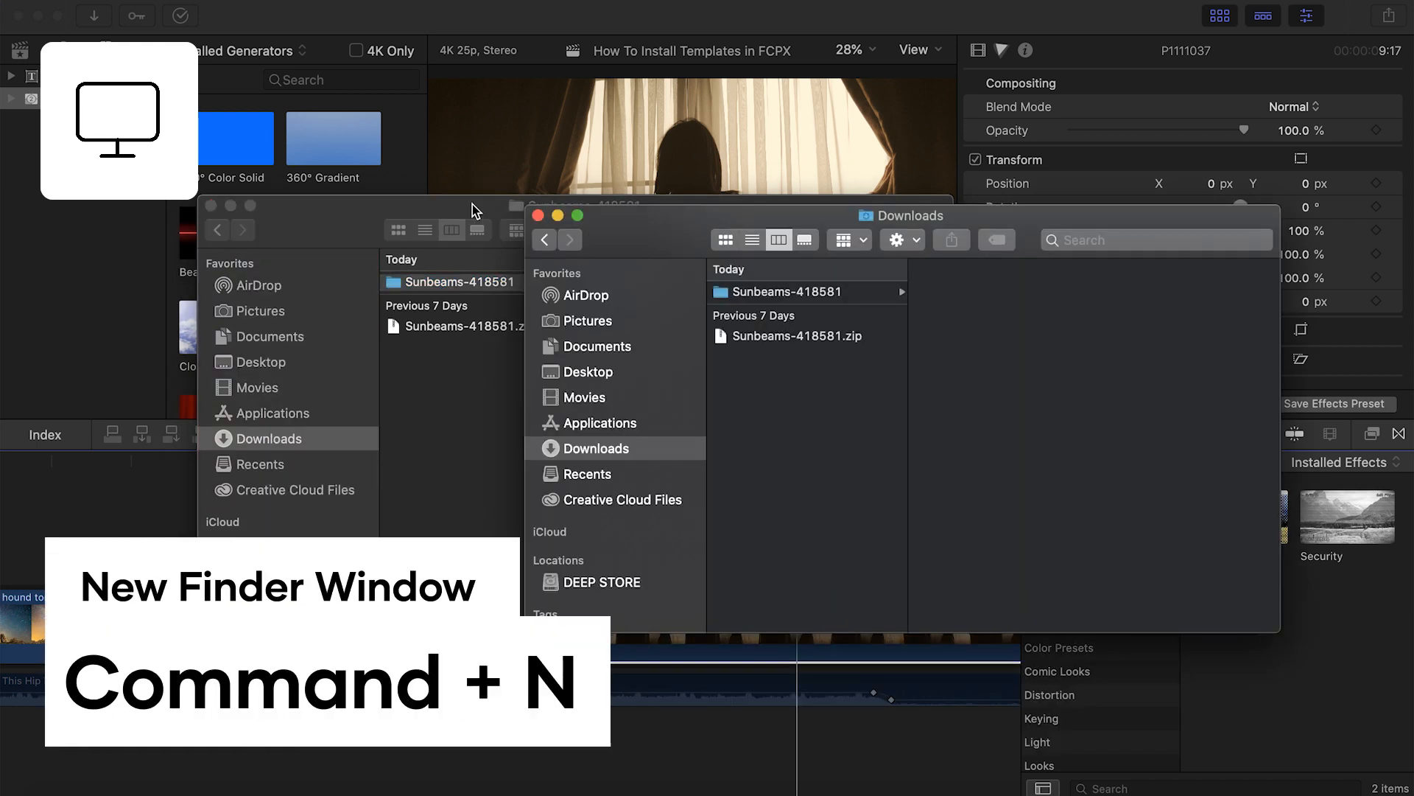
pyautogui.click(623, 401)
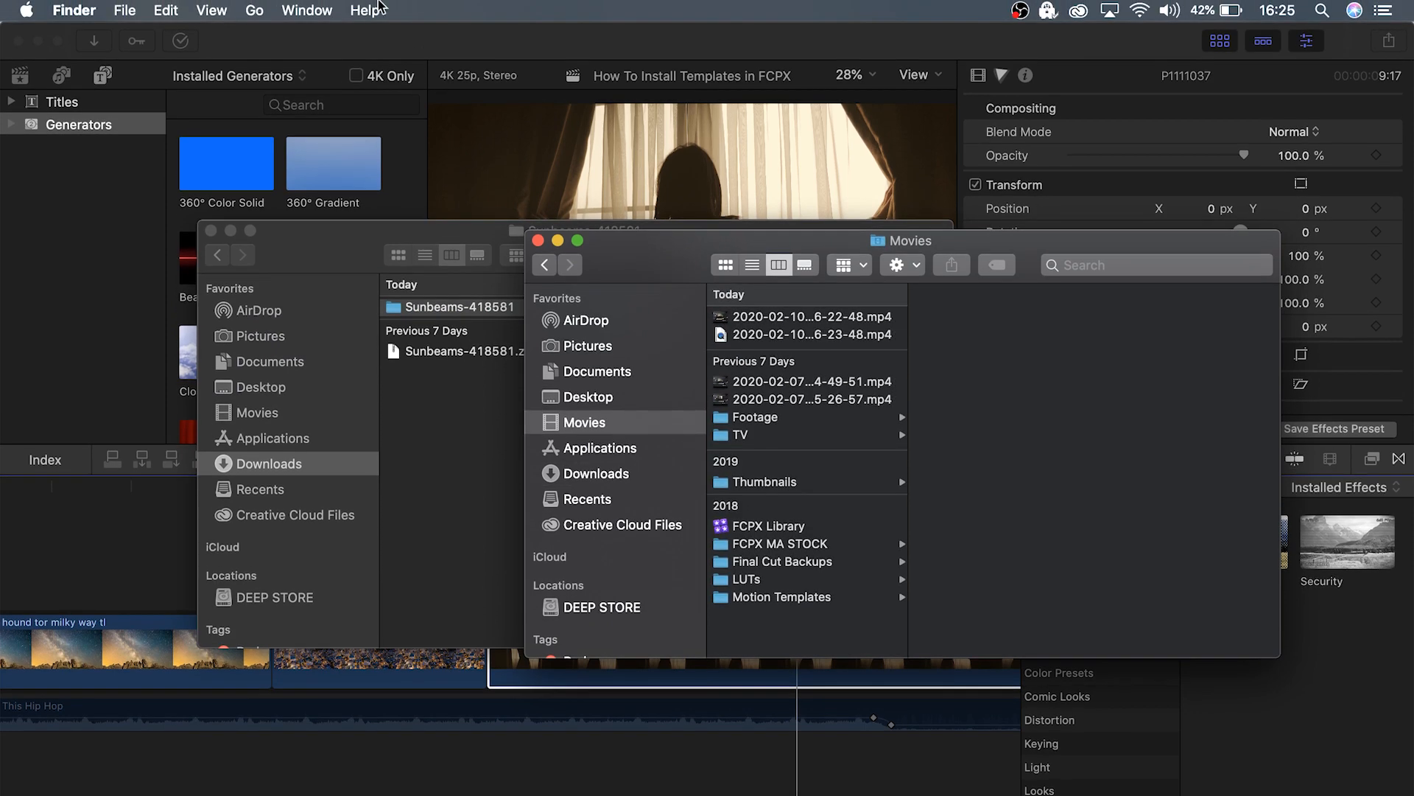
# Go to the Home folder in the new window and open Movies from there.
pyautogui.click(253, 9)
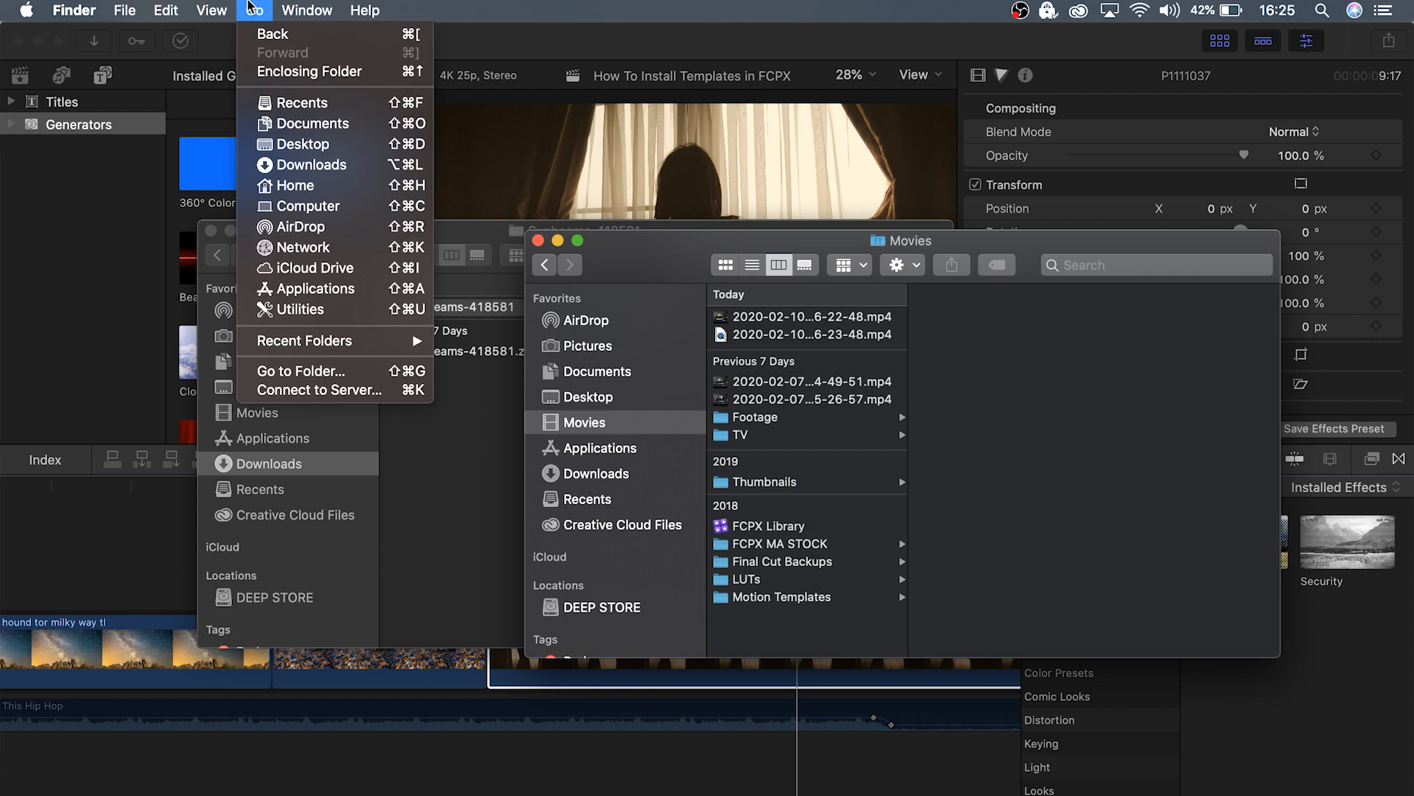
pyautogui.click(327, 190)
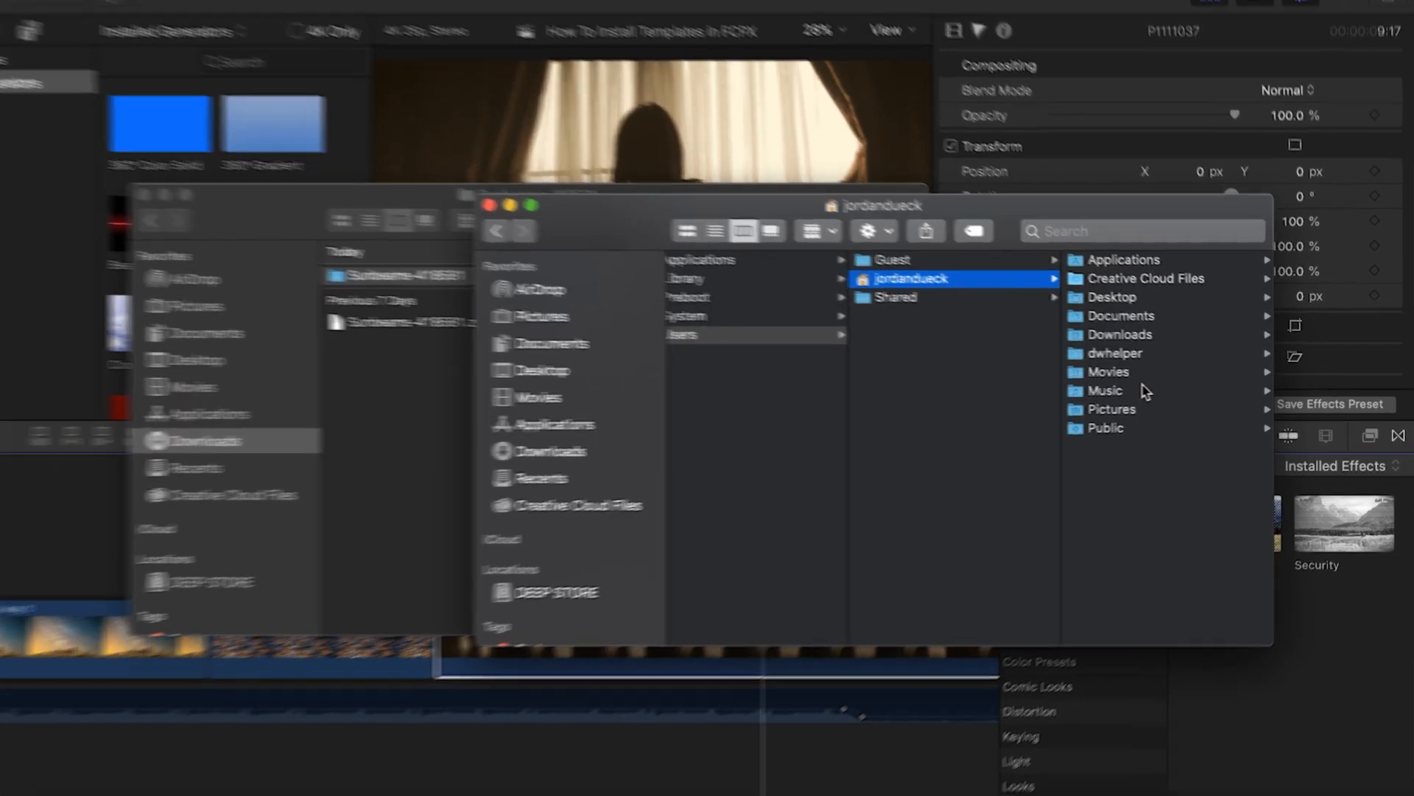
pyautogui.click(1158, 403)
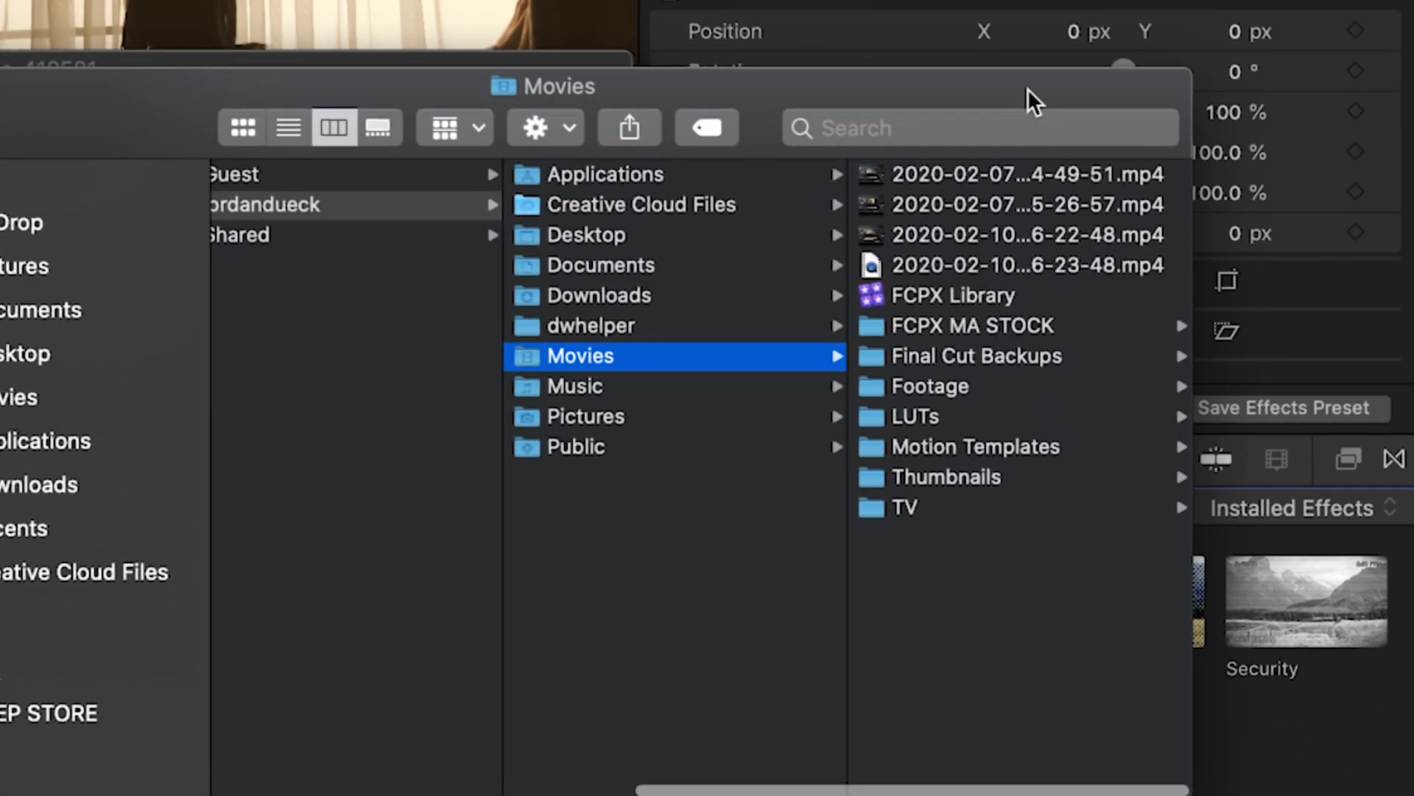
pyautogui.moveTo(1027, 89); pyautogui.dragTo(934, 73)
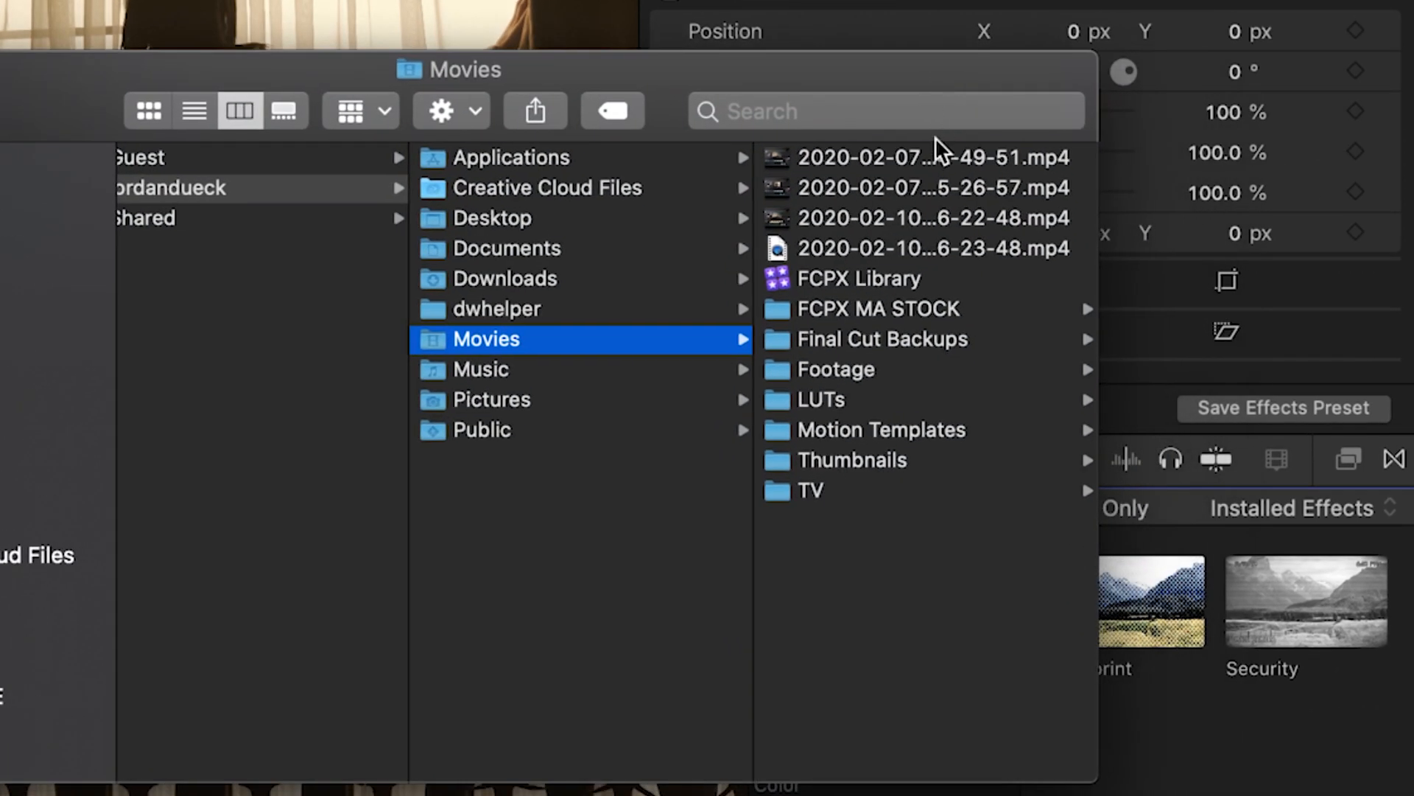
# Move the existing Motion Templates folder inside Movies to the Trash.
pyautogui.click(983, 430)
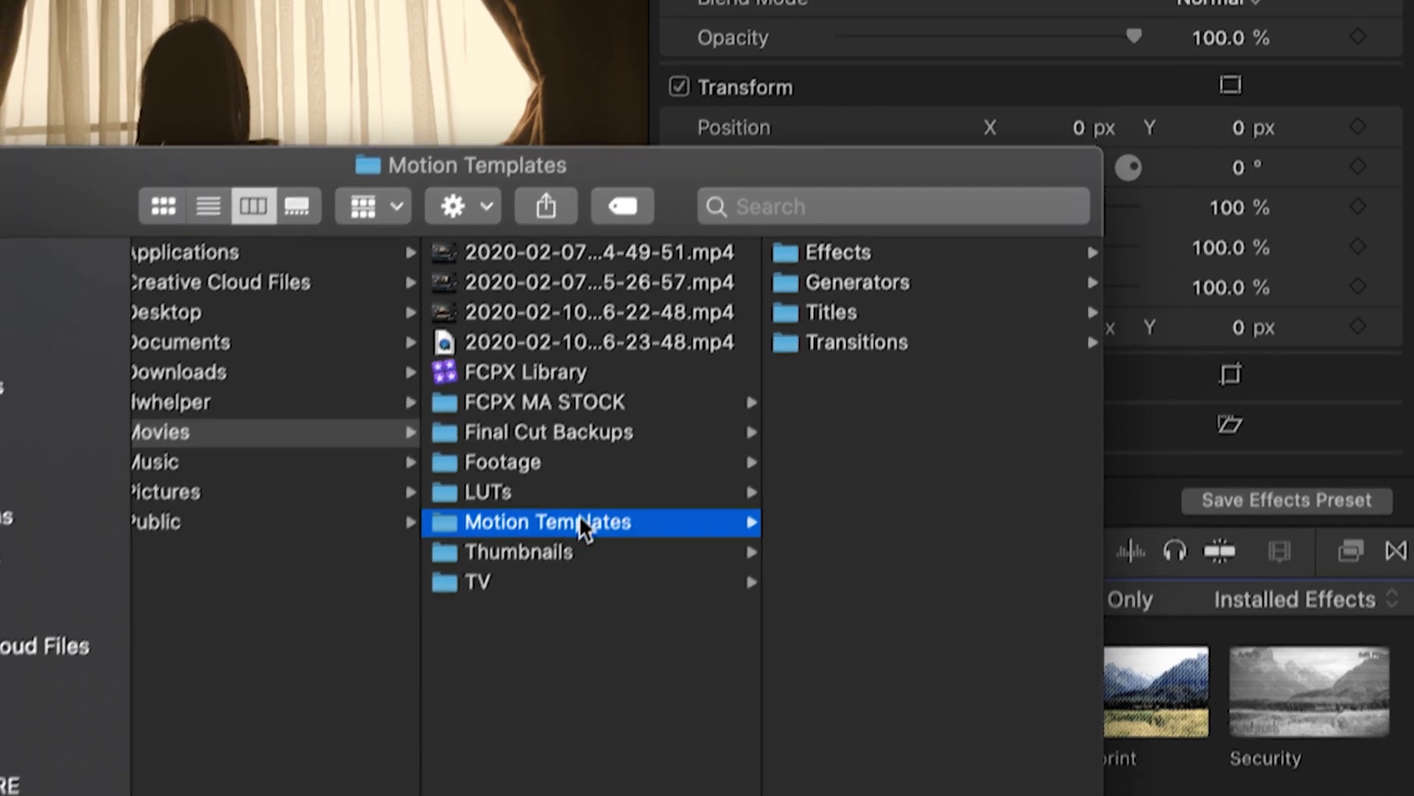
pyautogui.rightClick(571, 545)
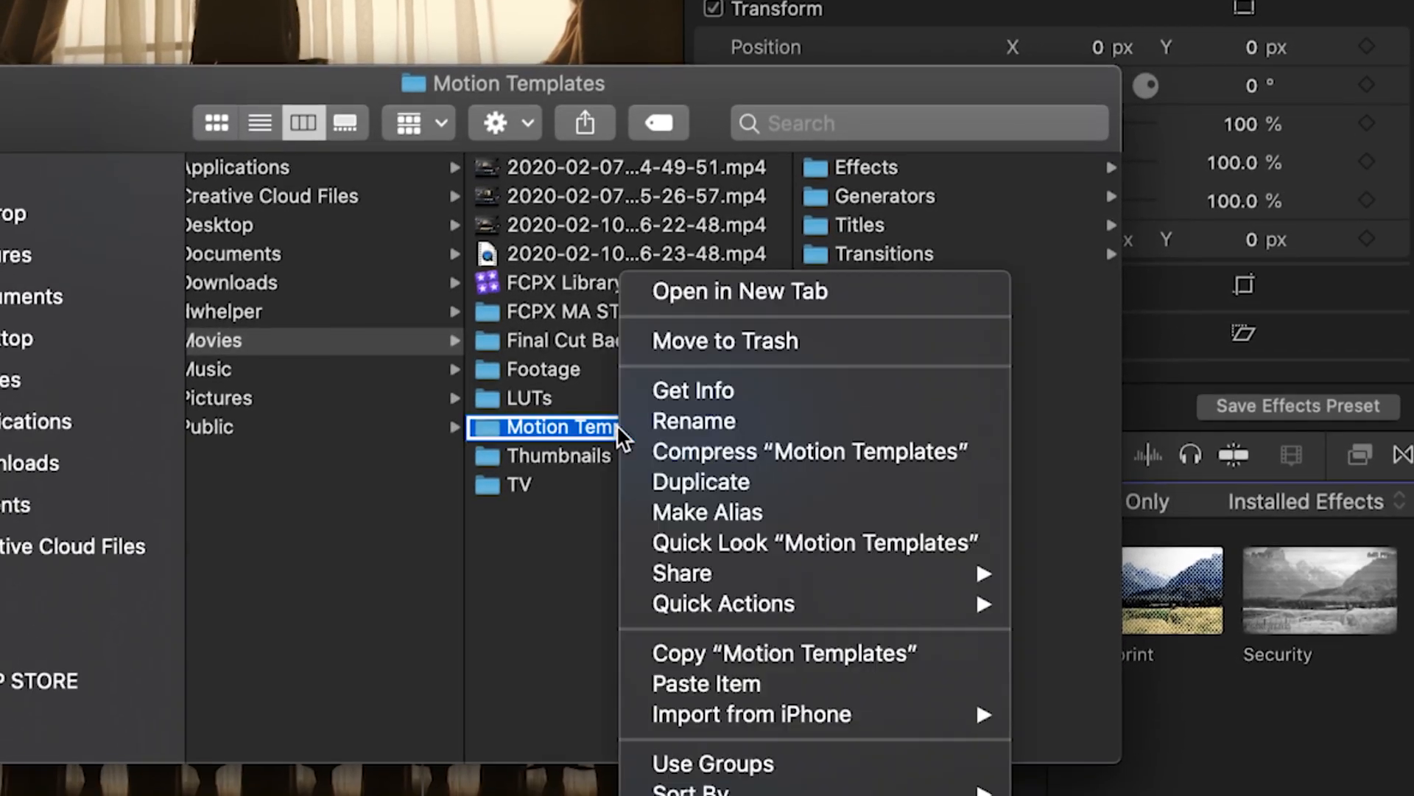
pyautogui.click(731, 340)
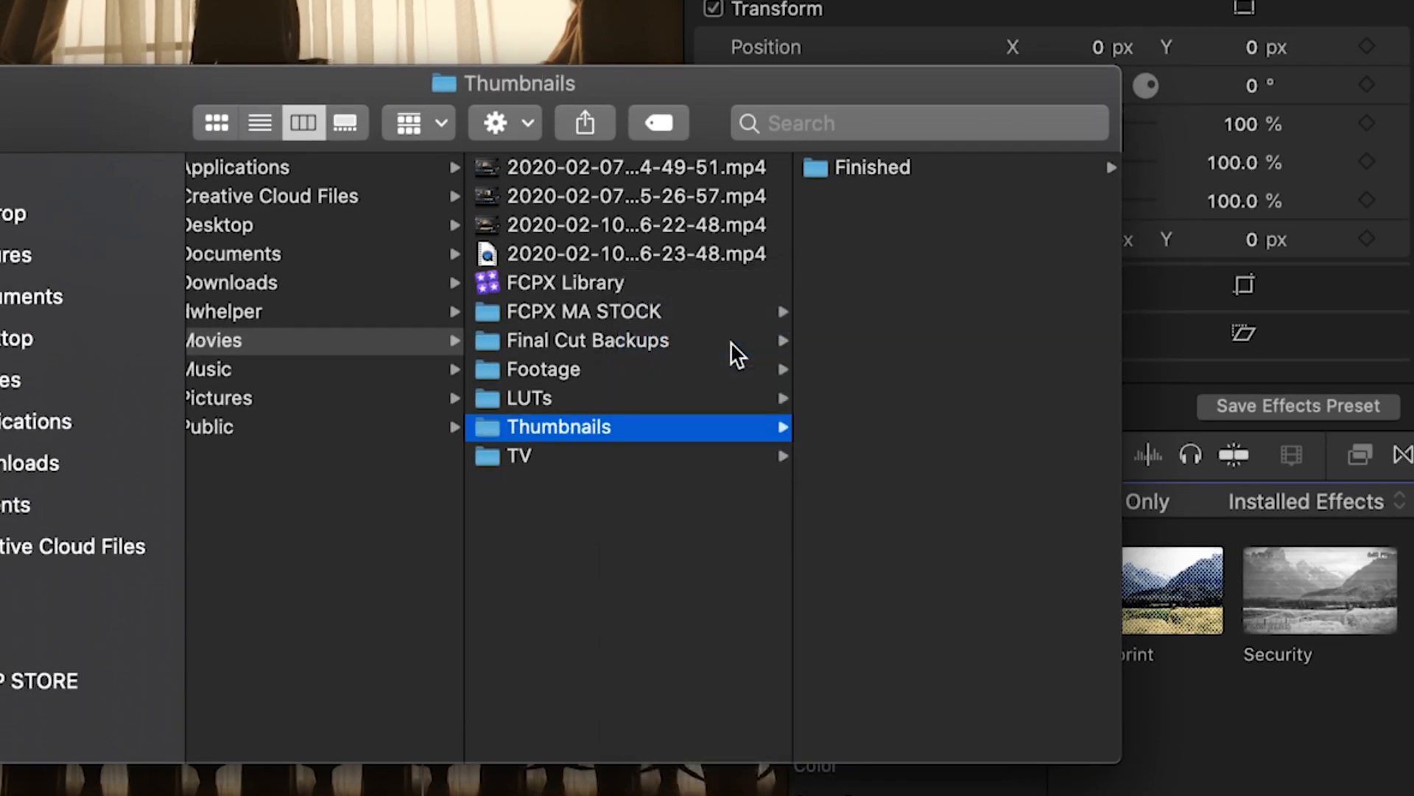
# Create a new folder in Movies named Motion Templates.localized.
pyautogui.click(577, 564)
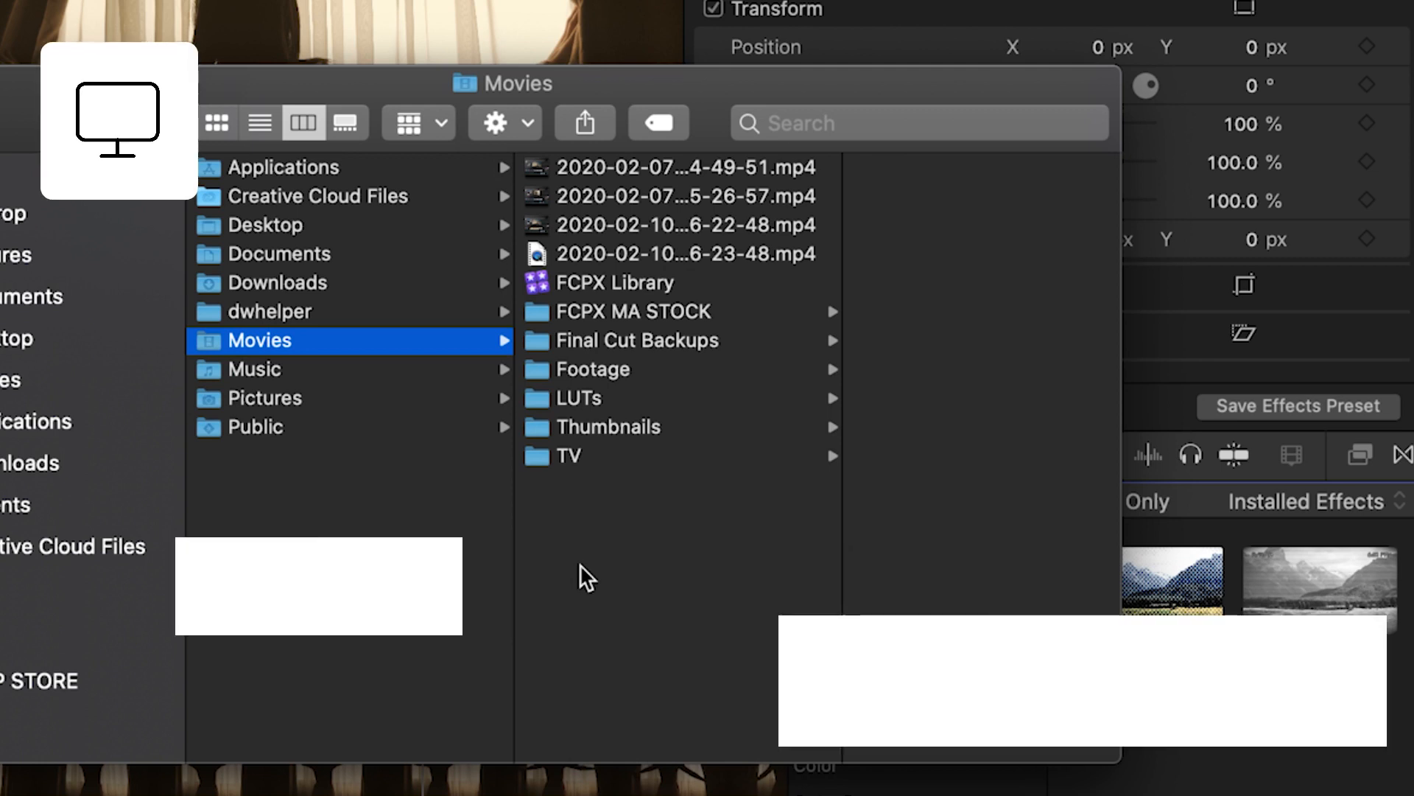
pyautogui.press('super+shift+n')
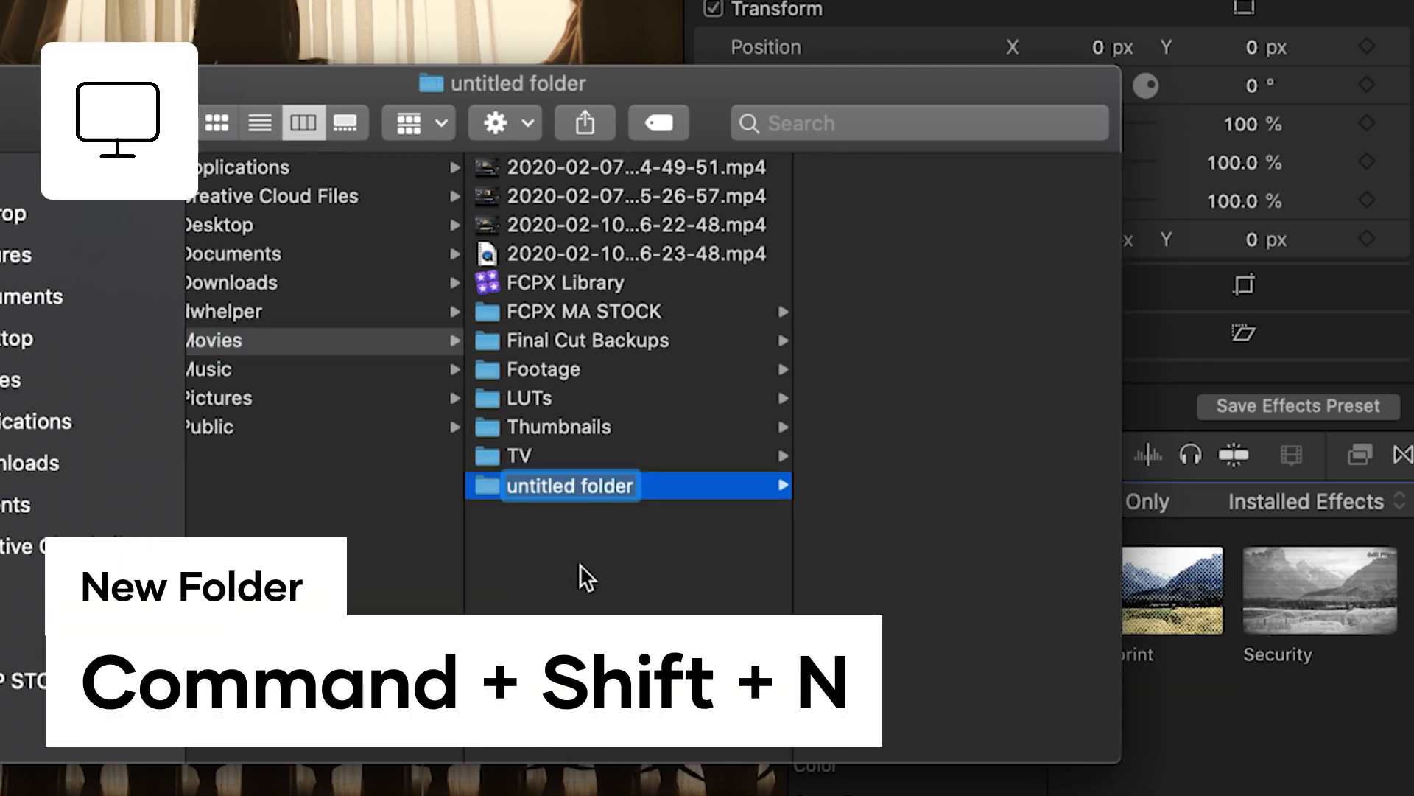
pyautogui.write('Motion')
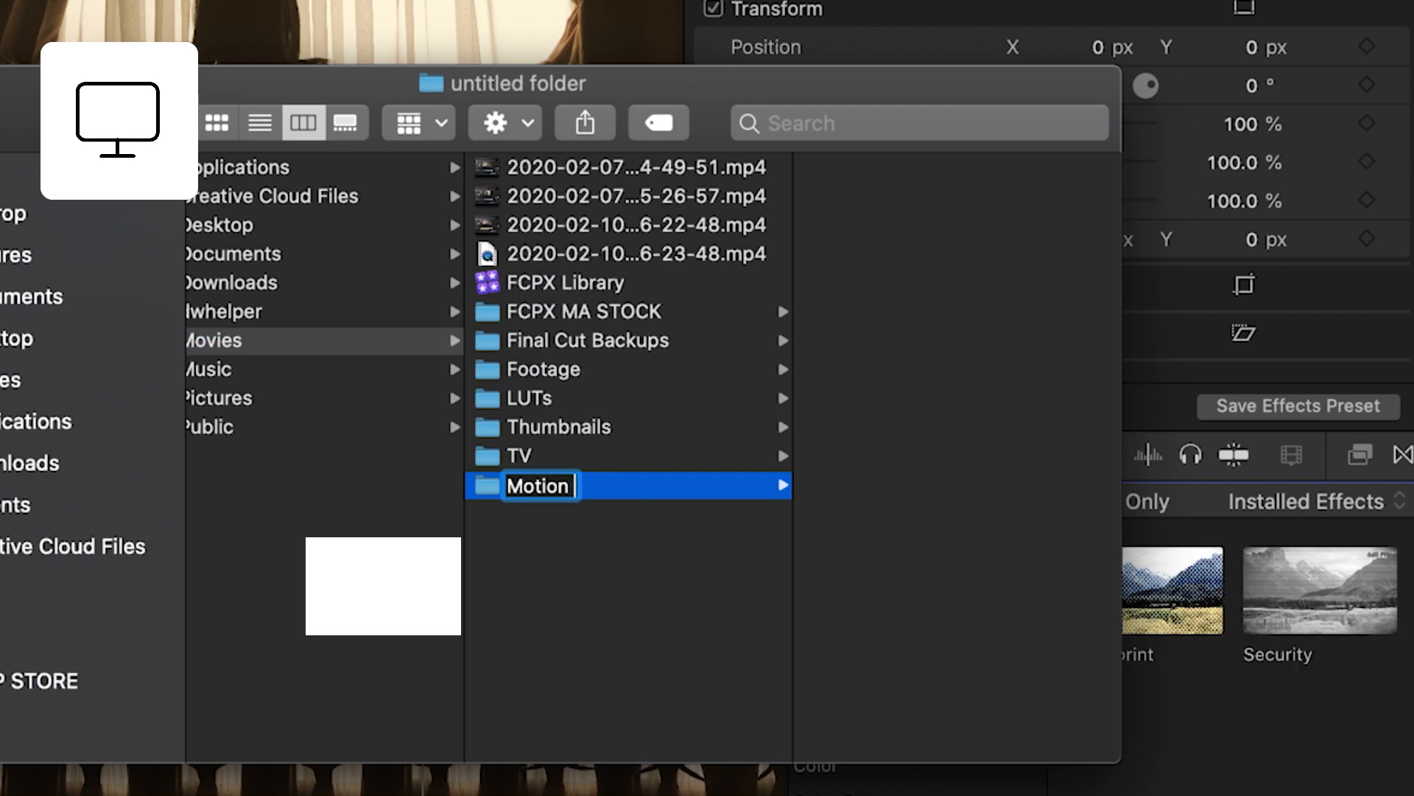
pyautogui.write(' Templates')
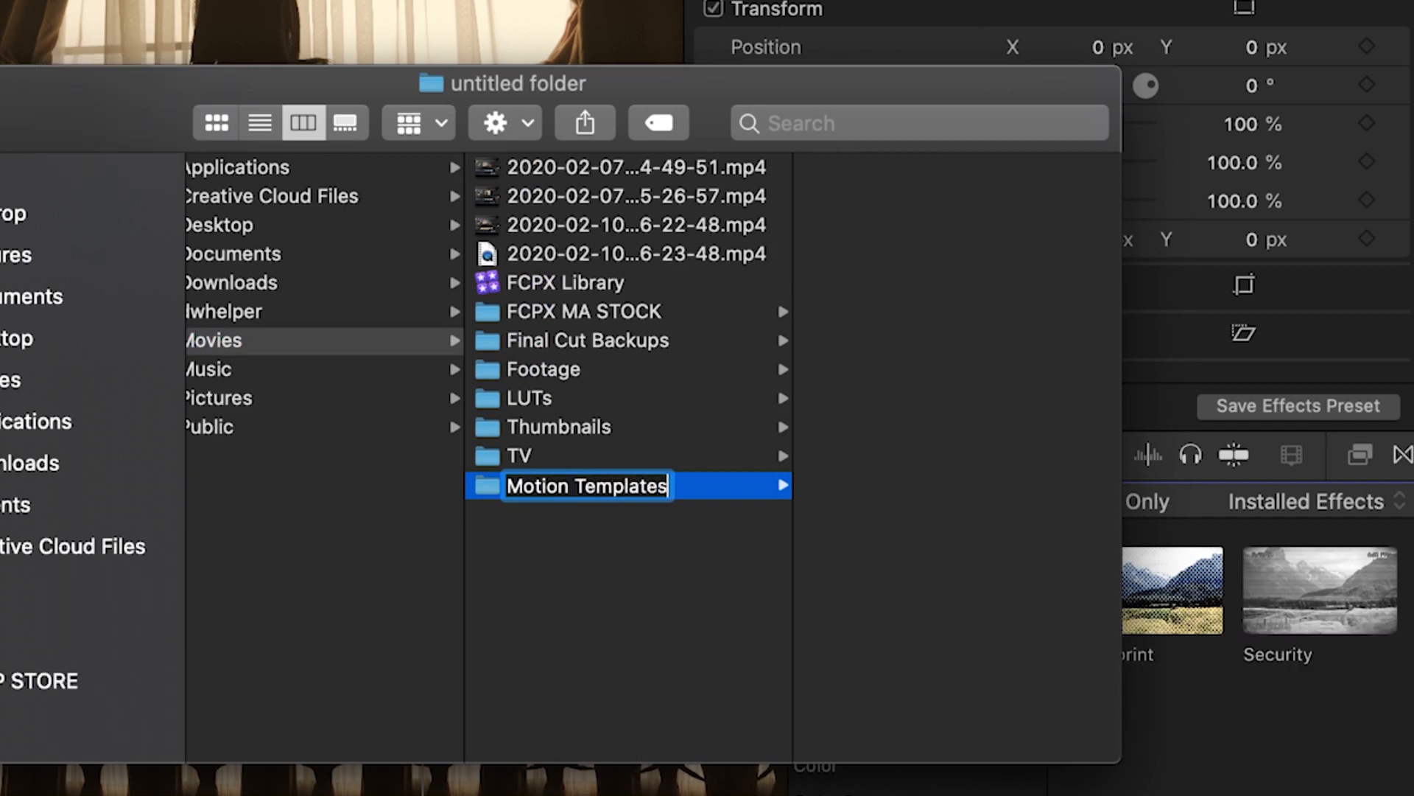
pyautogui.write('.localize')
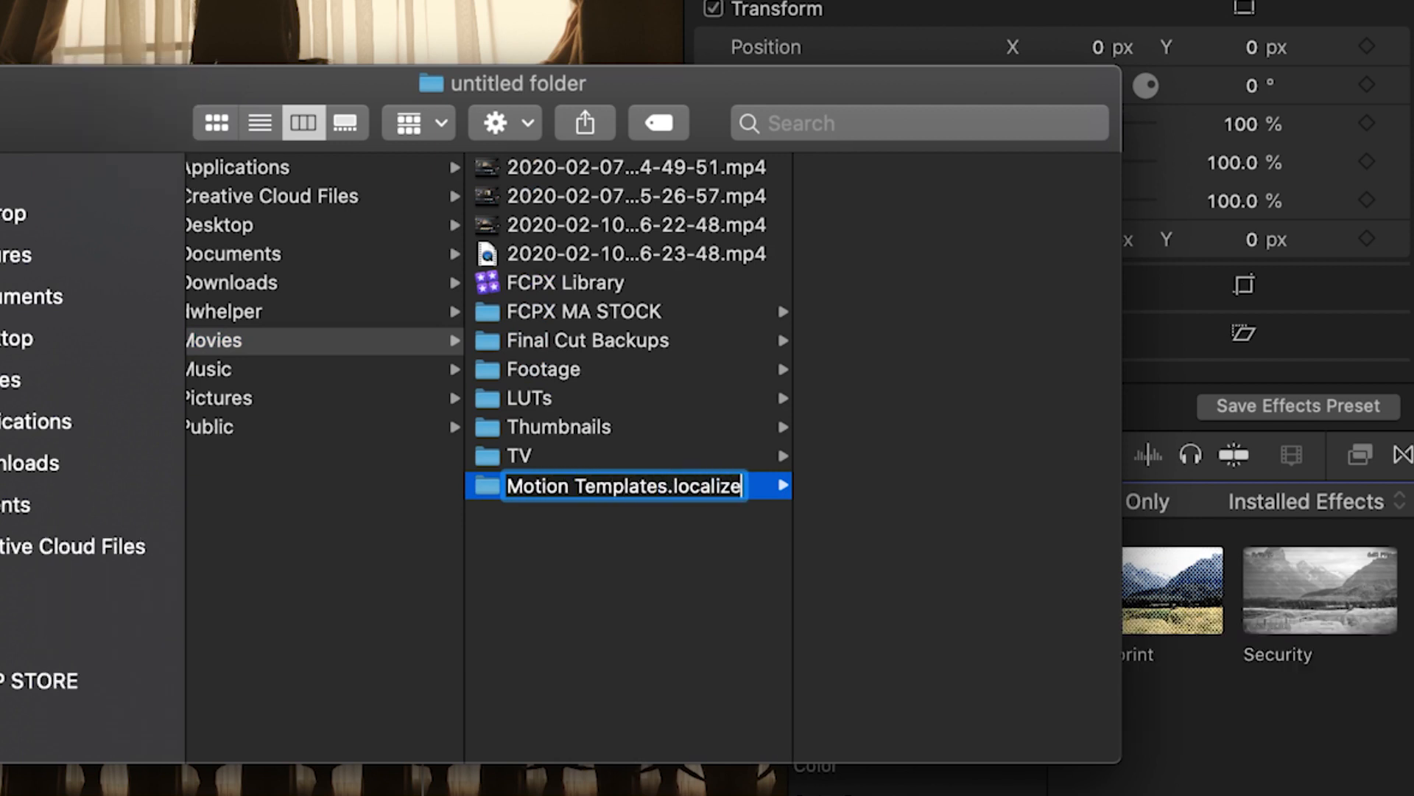
pyautogui.write('d')
pyautogui.hscroll(-3, 505, 700)
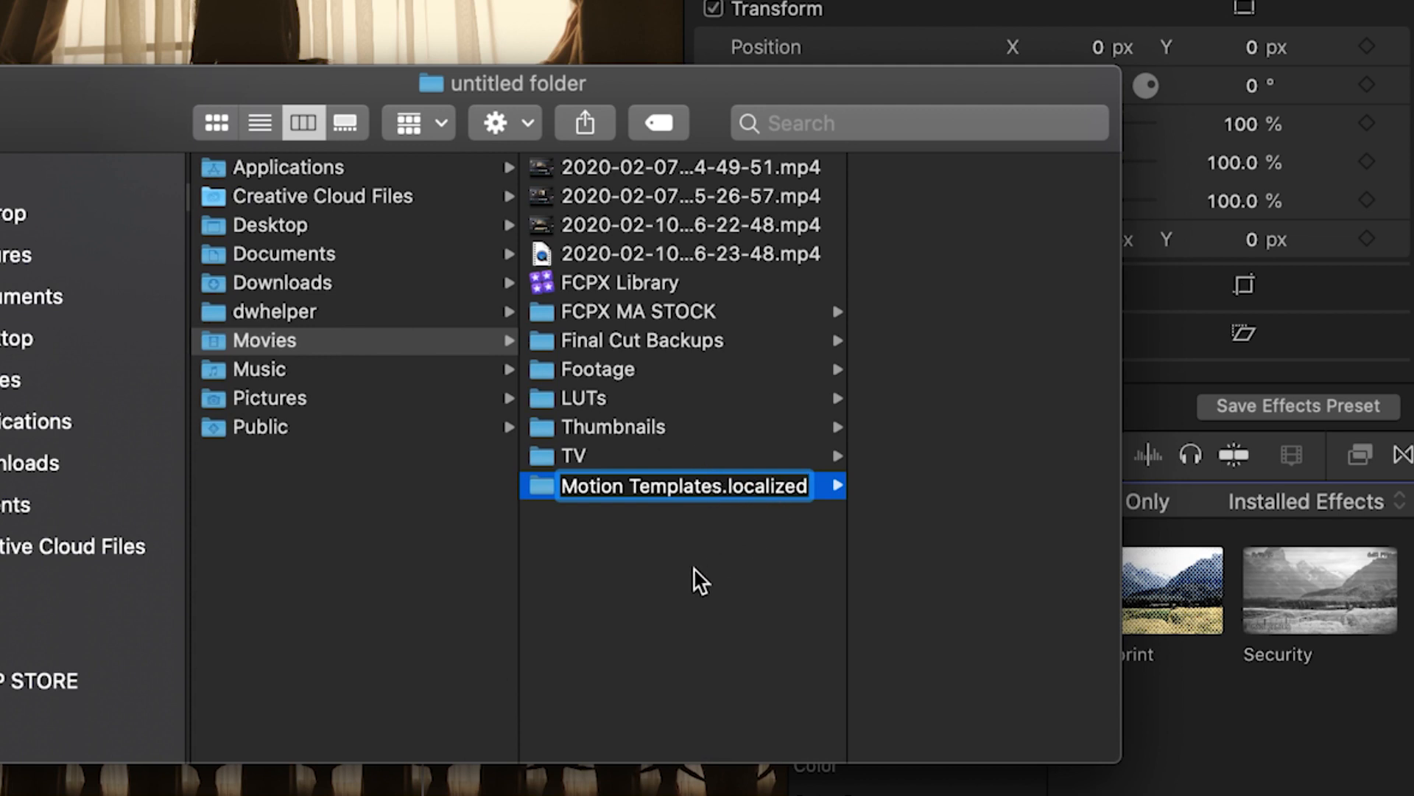
pyautogui.press('Return')
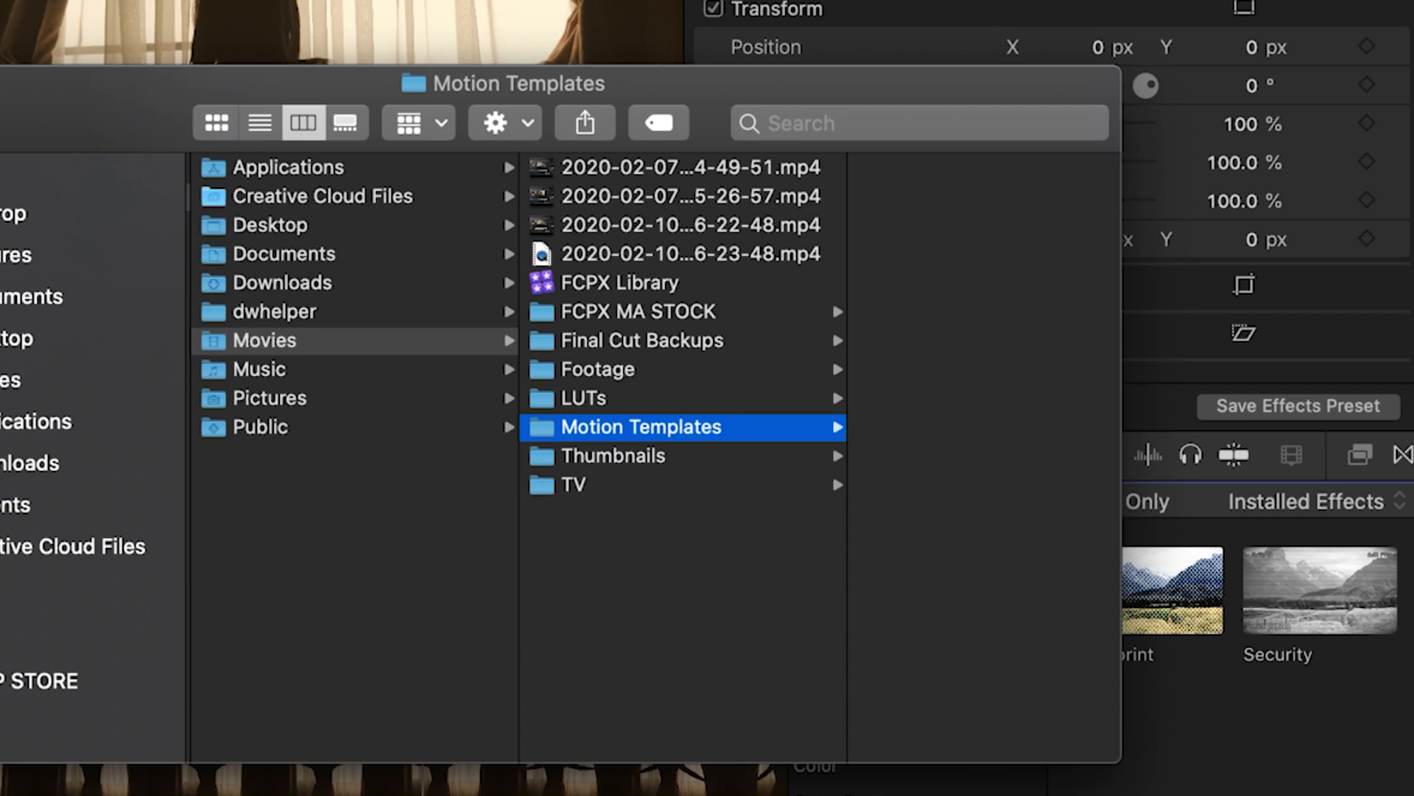
# Create a subfolder named Effects.localized inside the Motion Templates folder.
pyautogui.hscroll(2, 840, 434)
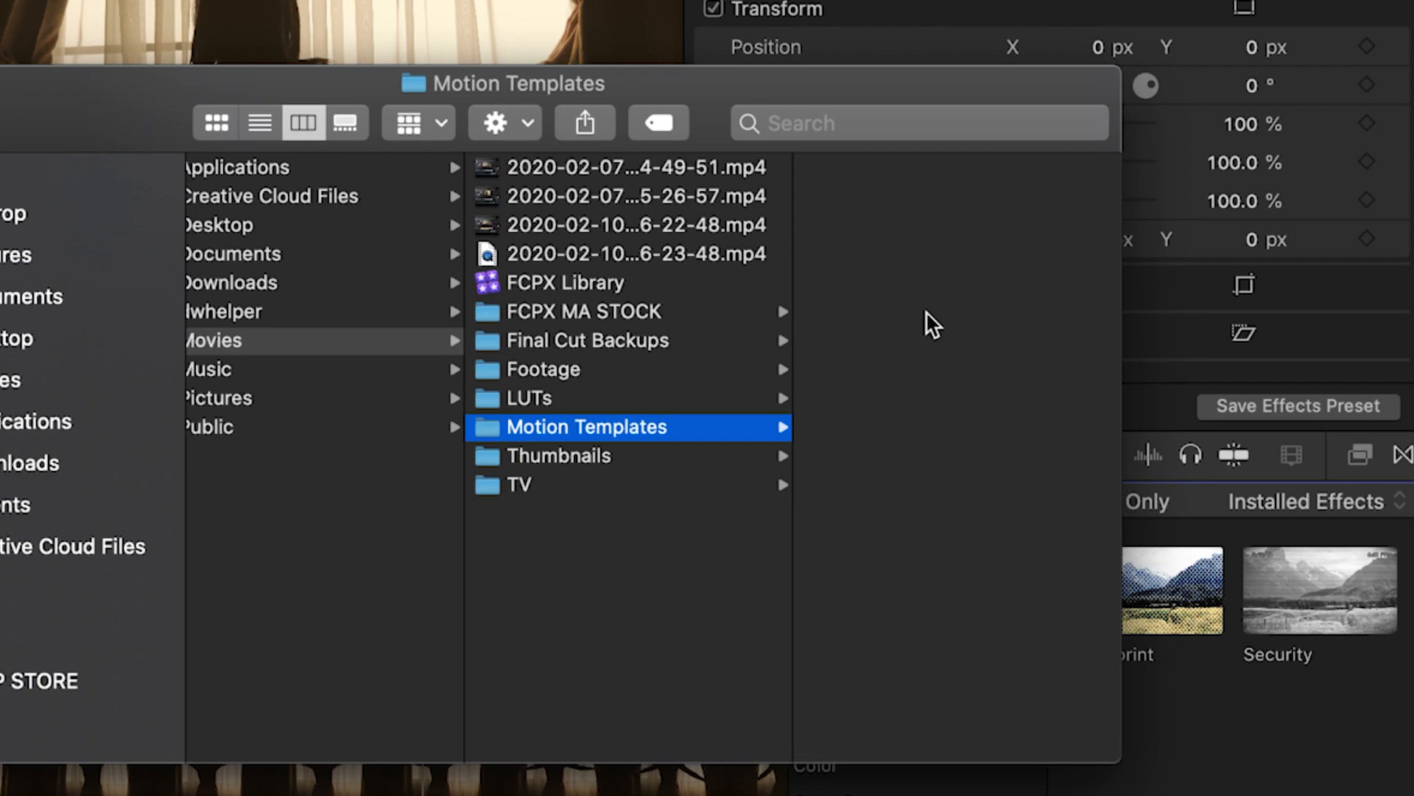
pyautogui.press('super+shift+n')
pyautogui.write('Effects.')
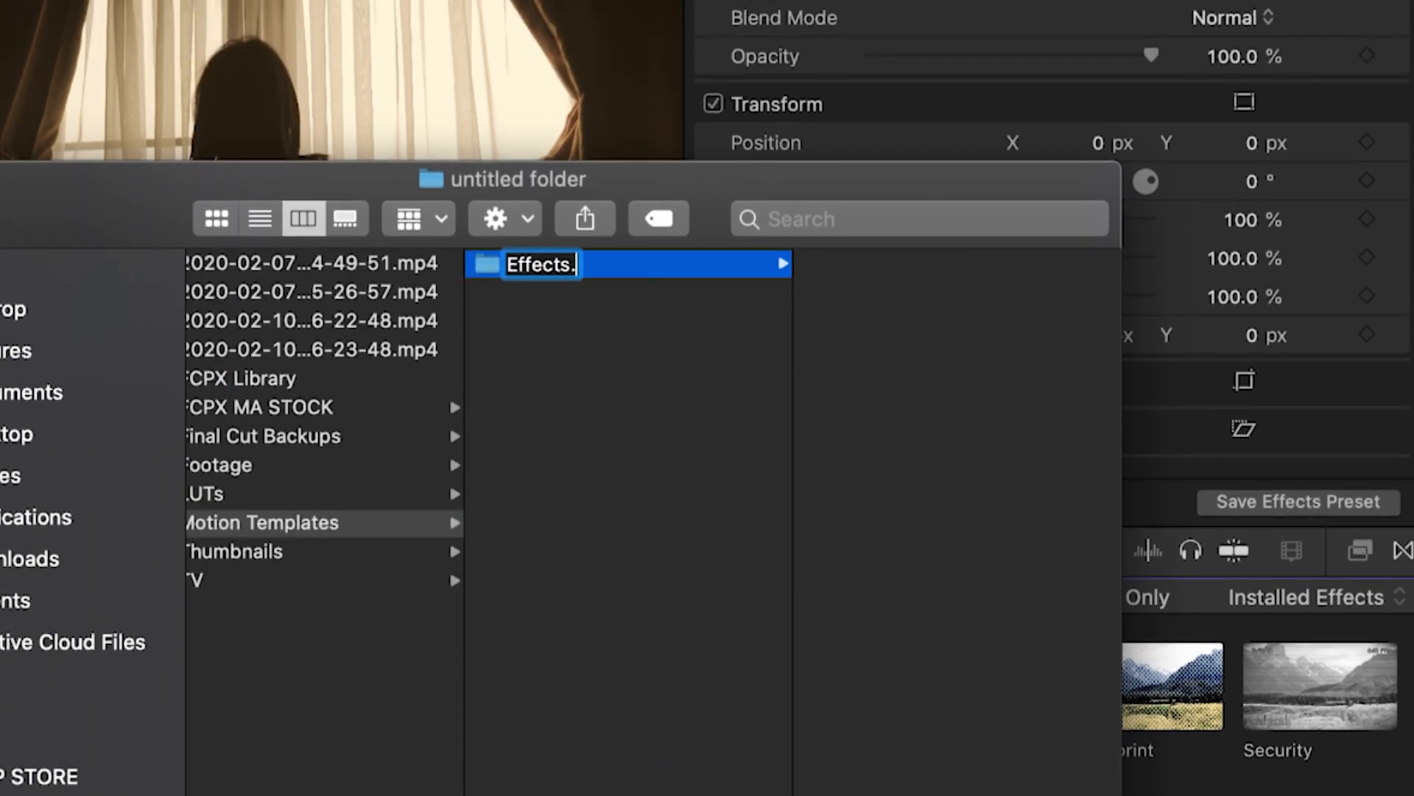
pyautogui.write('localized')
pyautogui.press('Return')
pyautogui.press('Left')
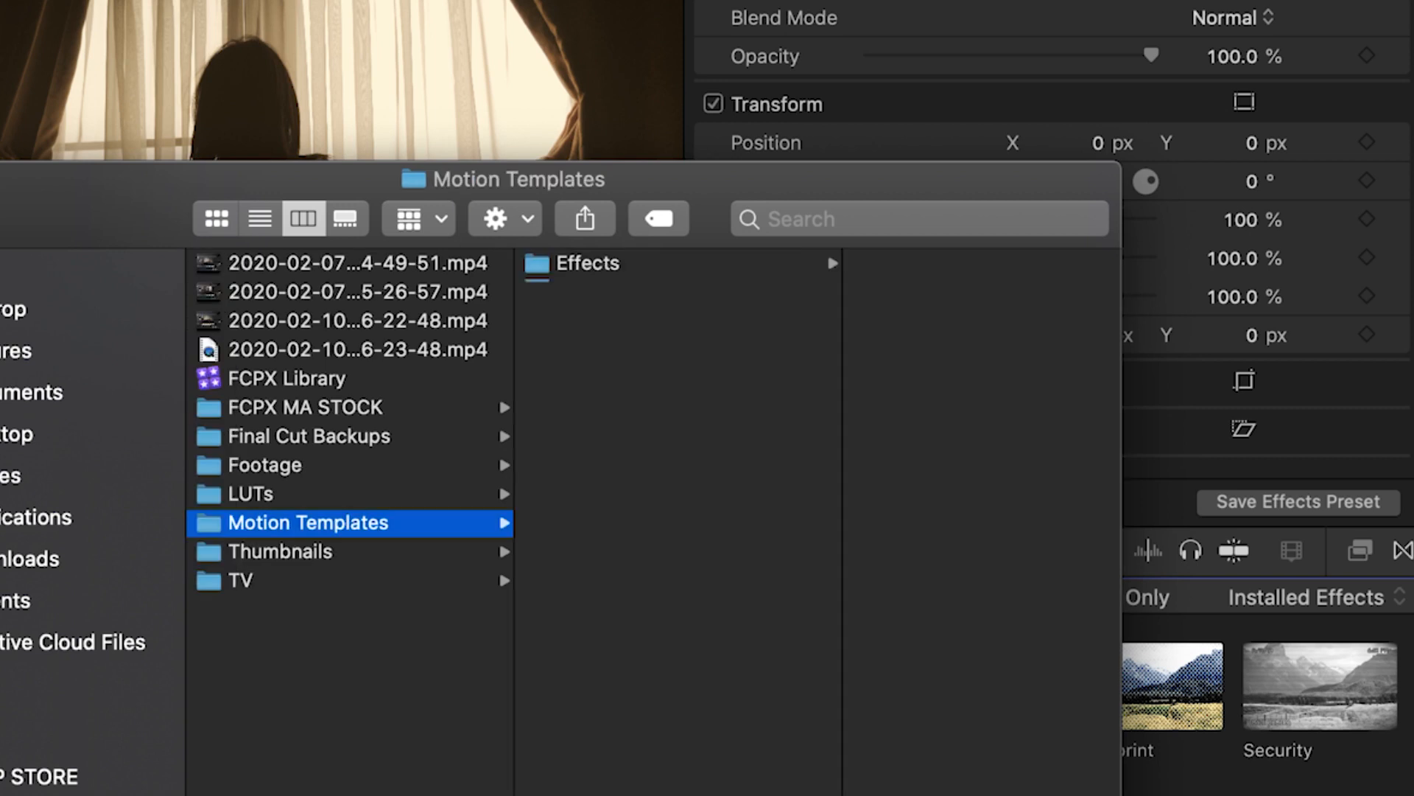
# Add a second subfolder named Generators.localized to the Motion Templates folder.
pyautogui.press('super+shift+n')
pyautogui.write('Generators.localized')
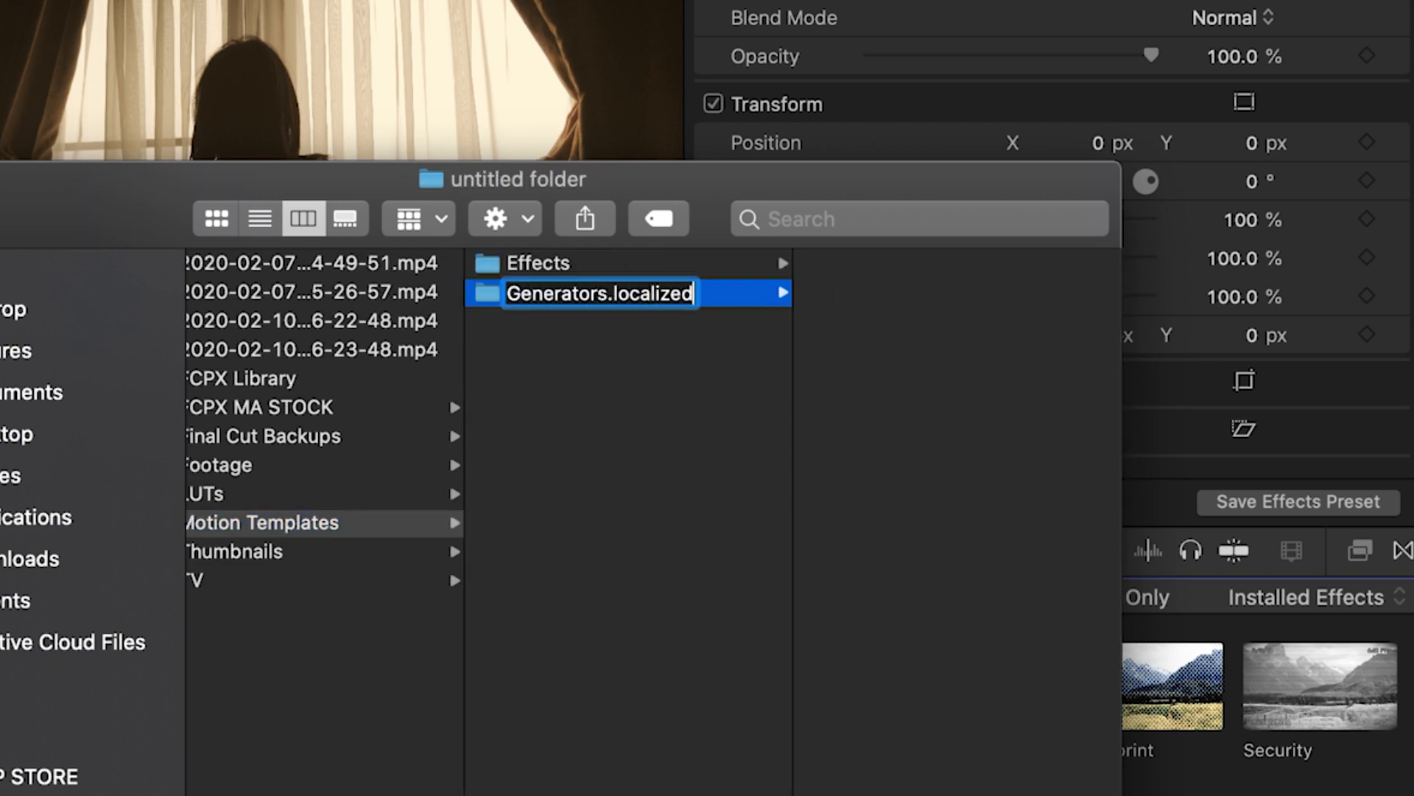
pyautogui.press('Return')
pyautogui.press('Left')
# Add a third subfolder named Titles.localized to the Motion Templates folder.
pyautogui.press('super+shift+n')
pyautogui.write('Titles.l')
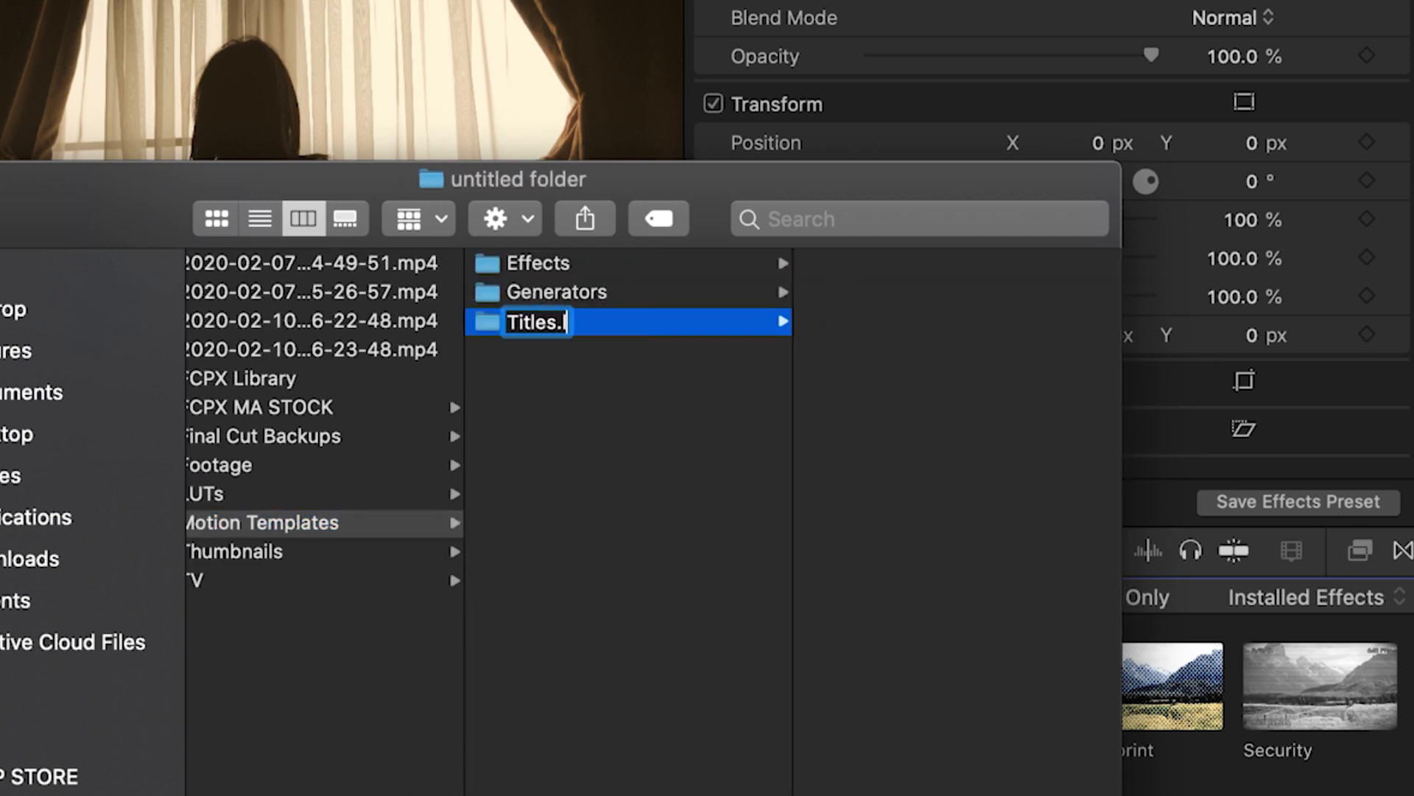
pyautogui.write('ocalized')
pyautogui.press('Return')
pyautogui.press('Left')
# Add a fourth subfolder named Transitions.localized to the Motion Templates folder.
pyautogui.press('super+shift+n')
pyautogui.write('Transitio')
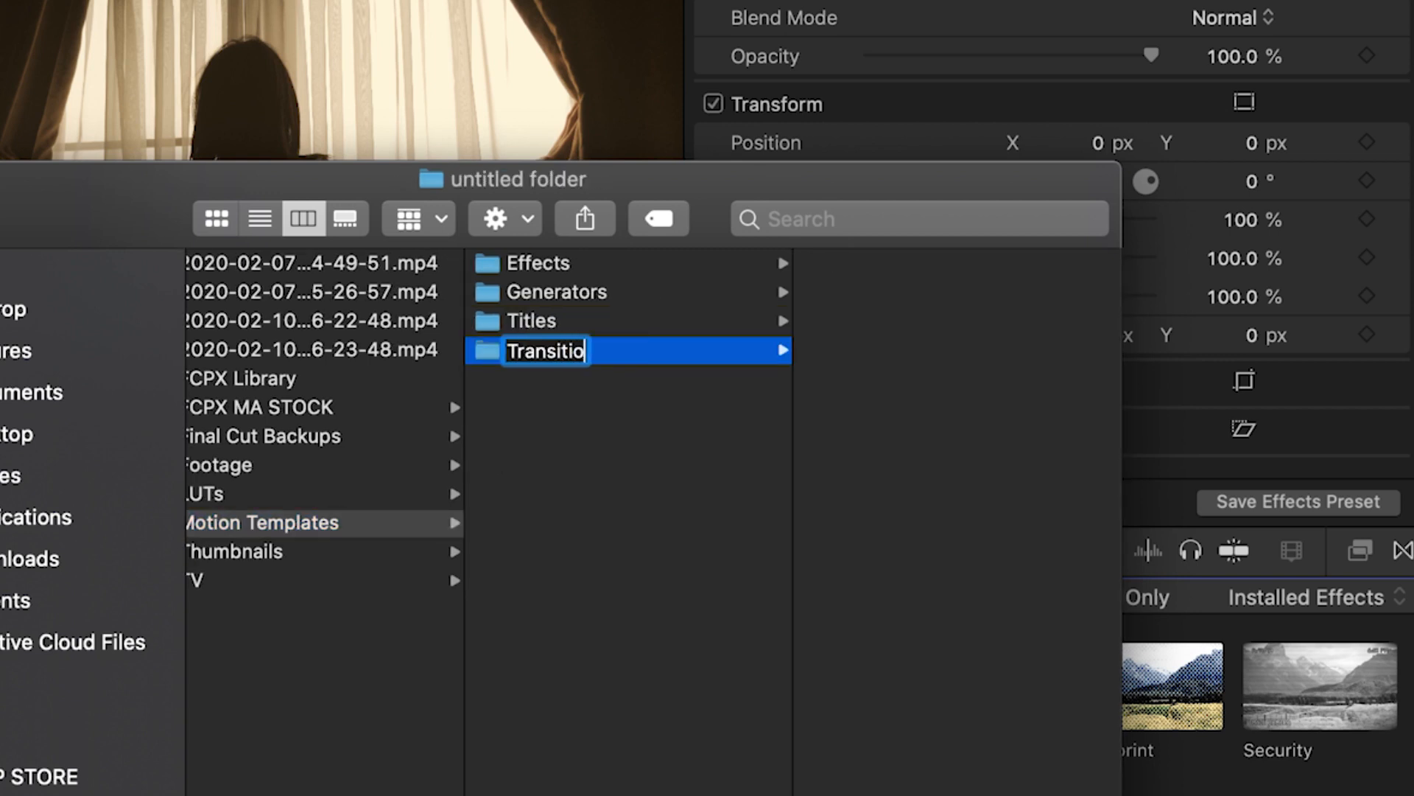
pyautogui.write('ns.localized')
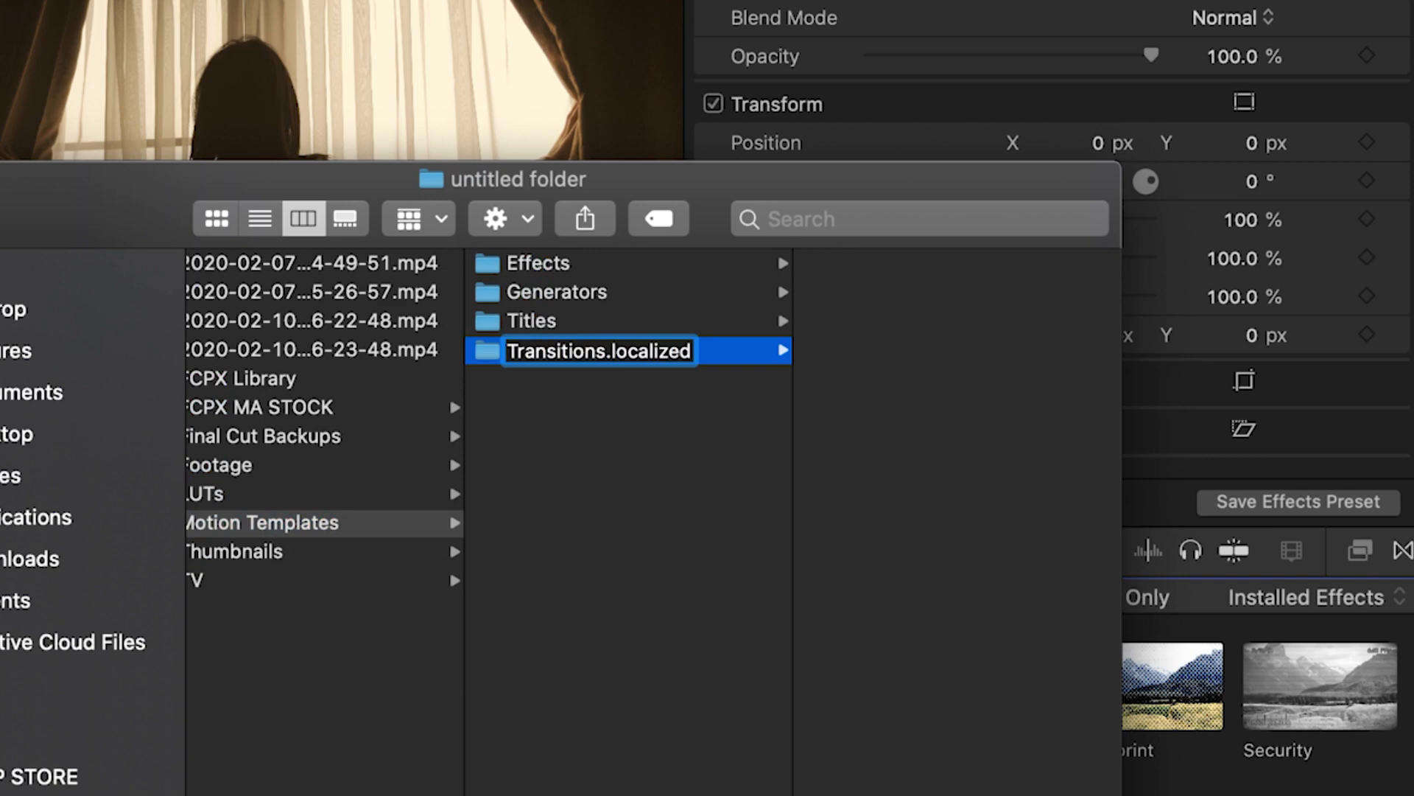
pyautogui.press('Return')
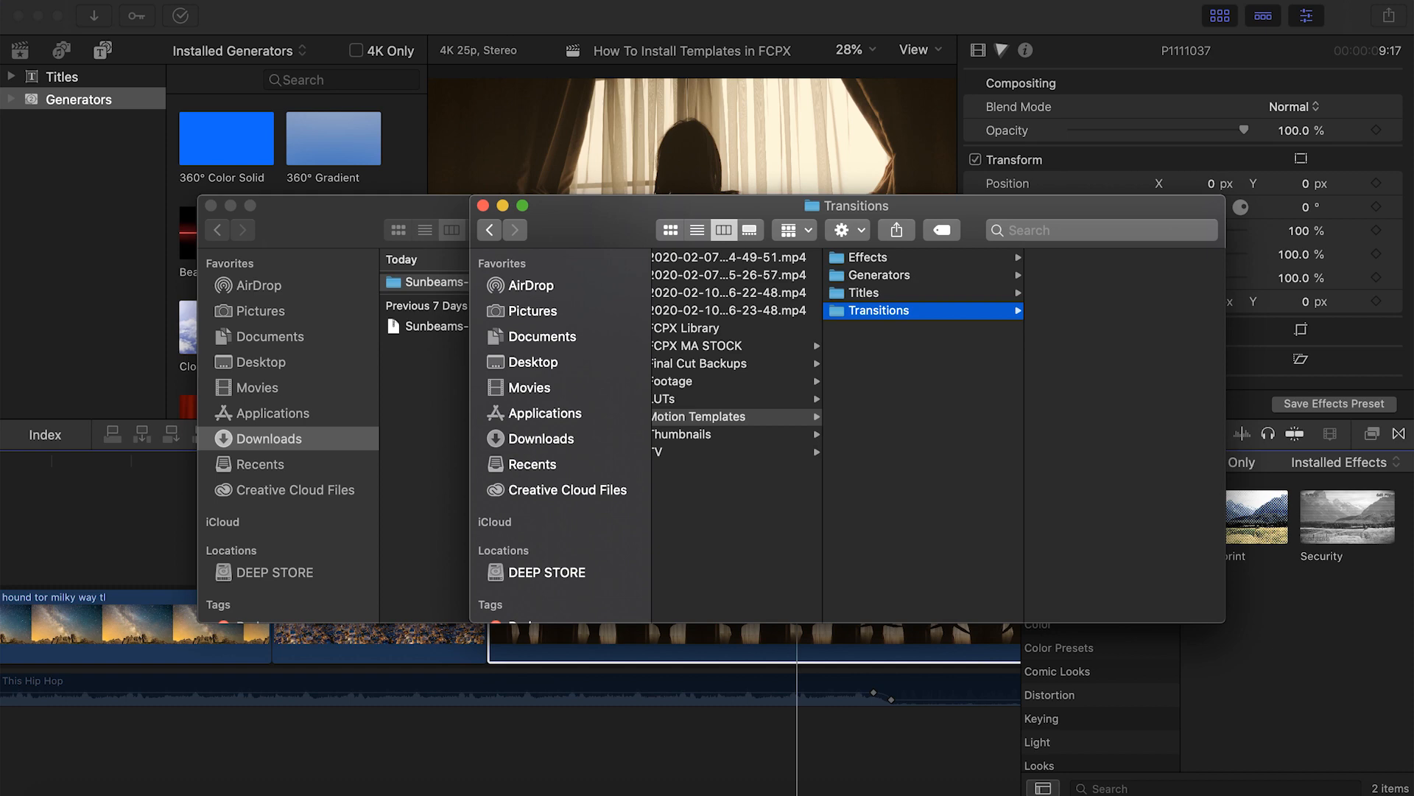
# In the Downloads window, expand the Sunbeams-418581 folder through Sunbeams and Sun to the inner Sunbeams template folder.
pyautogui.click(378, 202)
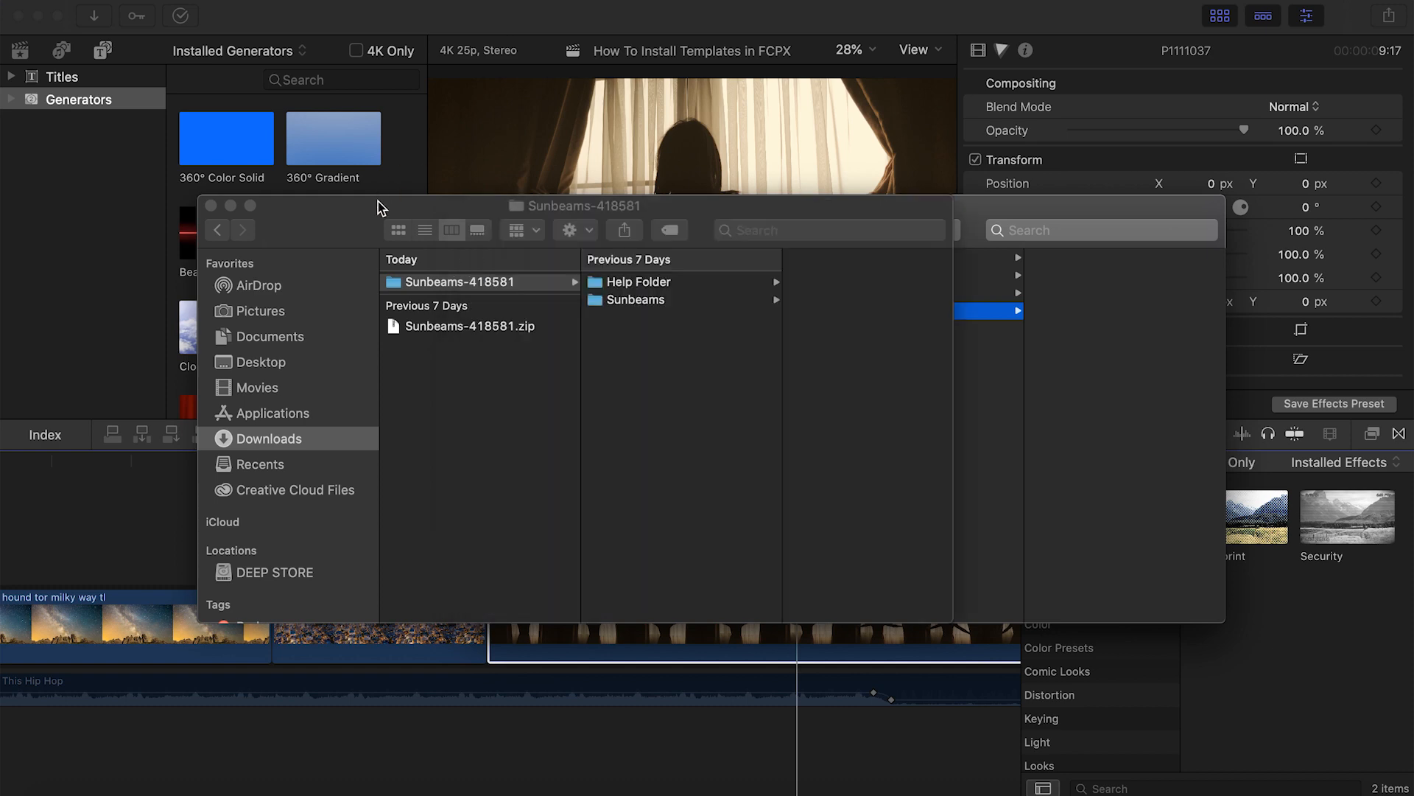
pyautogui.press('Right')
pyautogui.press('Down')
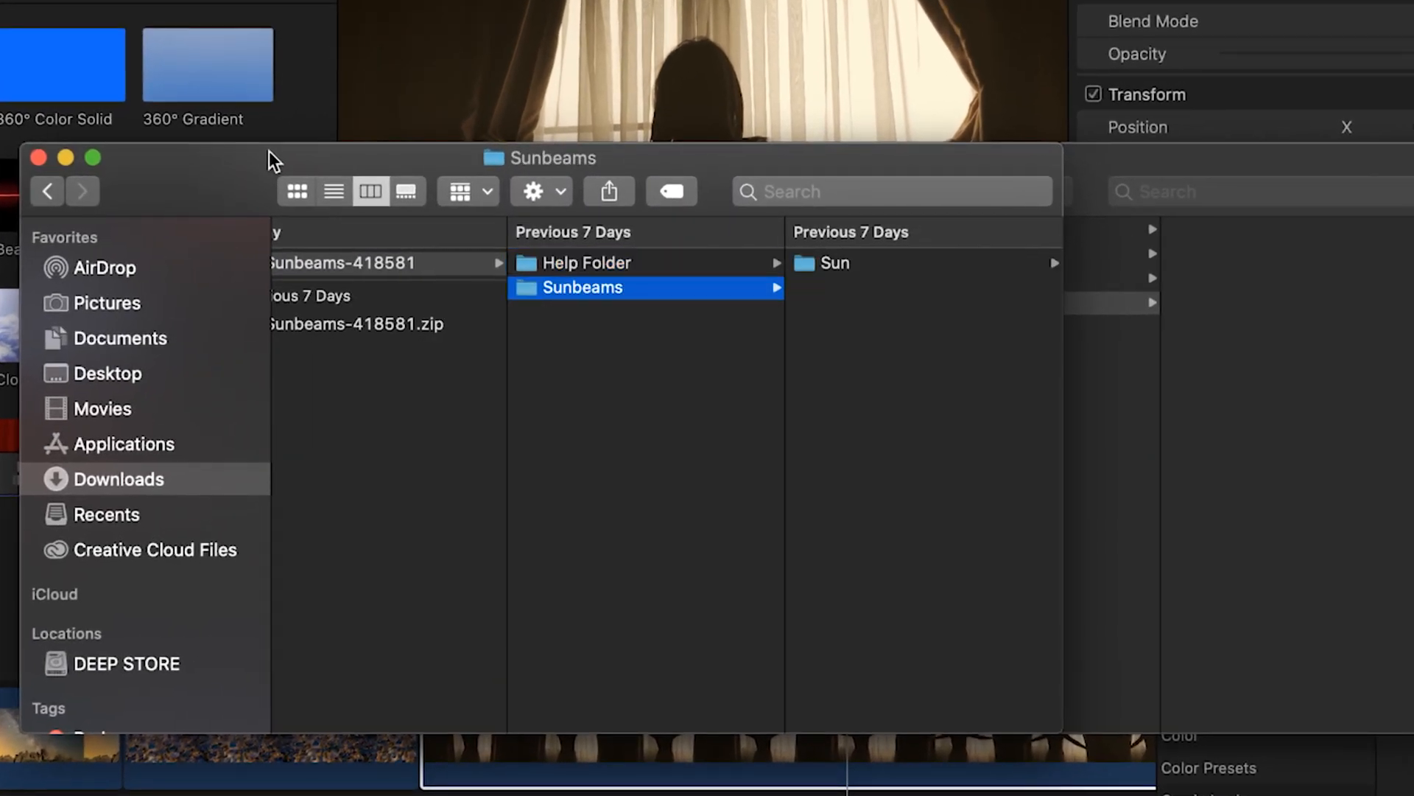
pyautogui.press('Right')
pyautogui.press('Right')
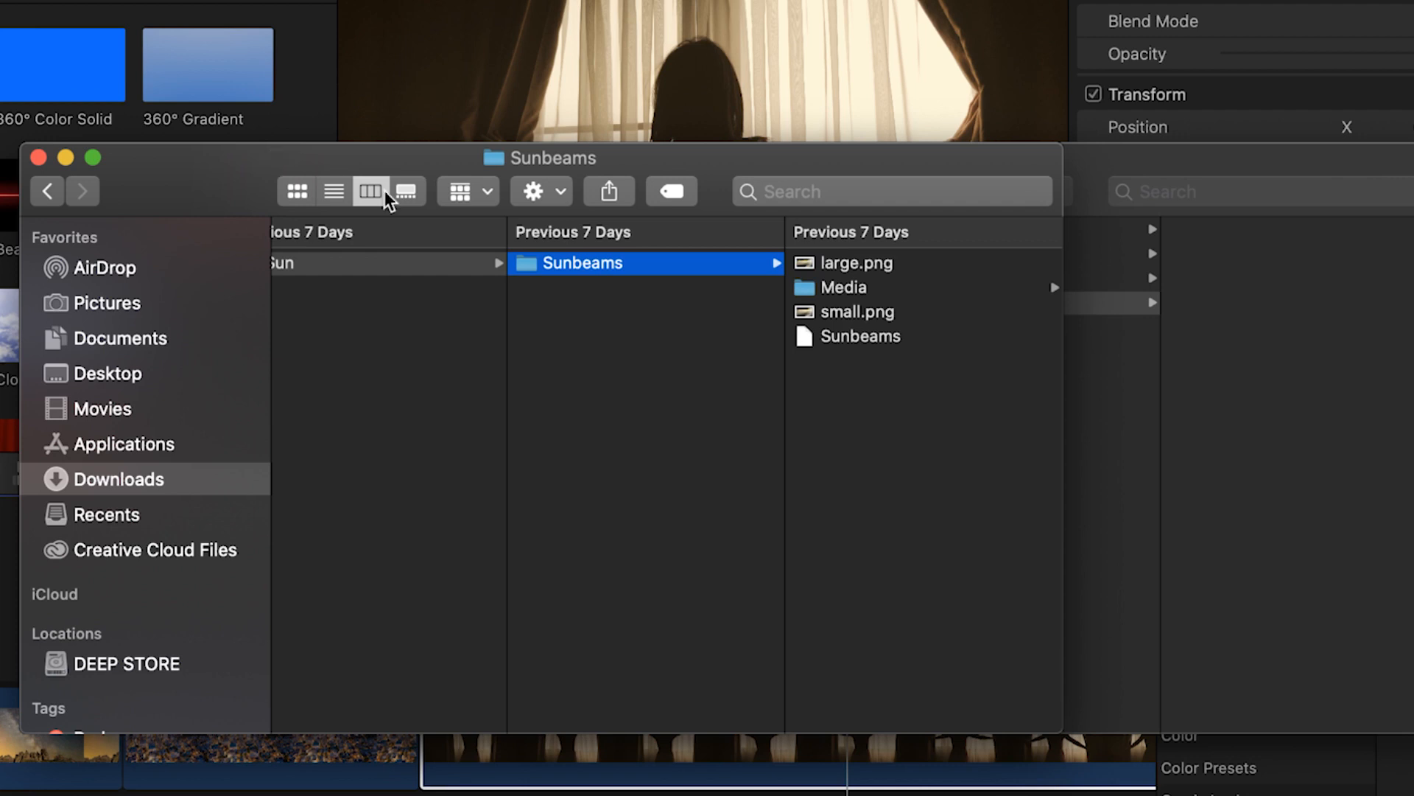
# Open the info for the Sunbeams template file and highlight its file extension to check the template type.
pyautogui.rightClick(930, 338)
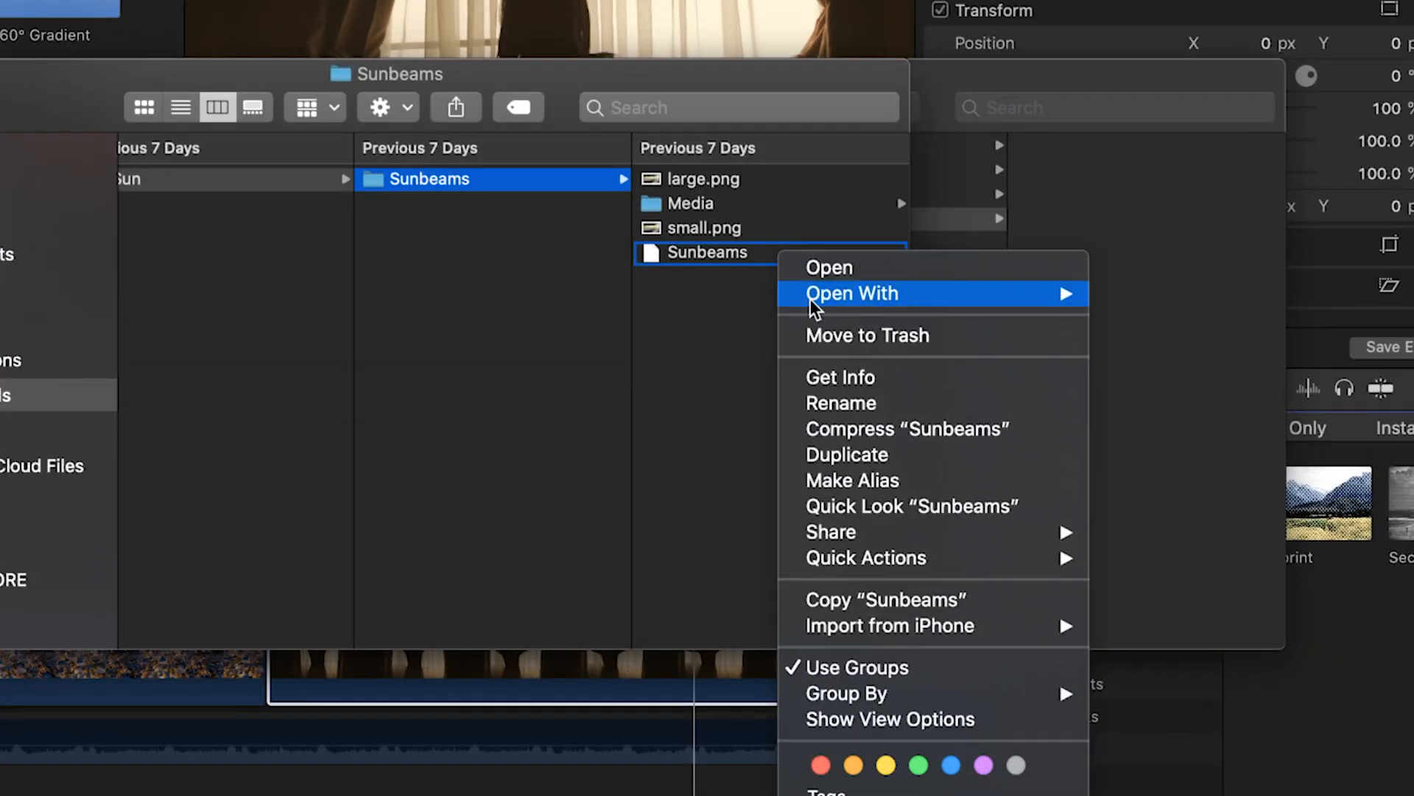
pyautogui.click(890, 388)
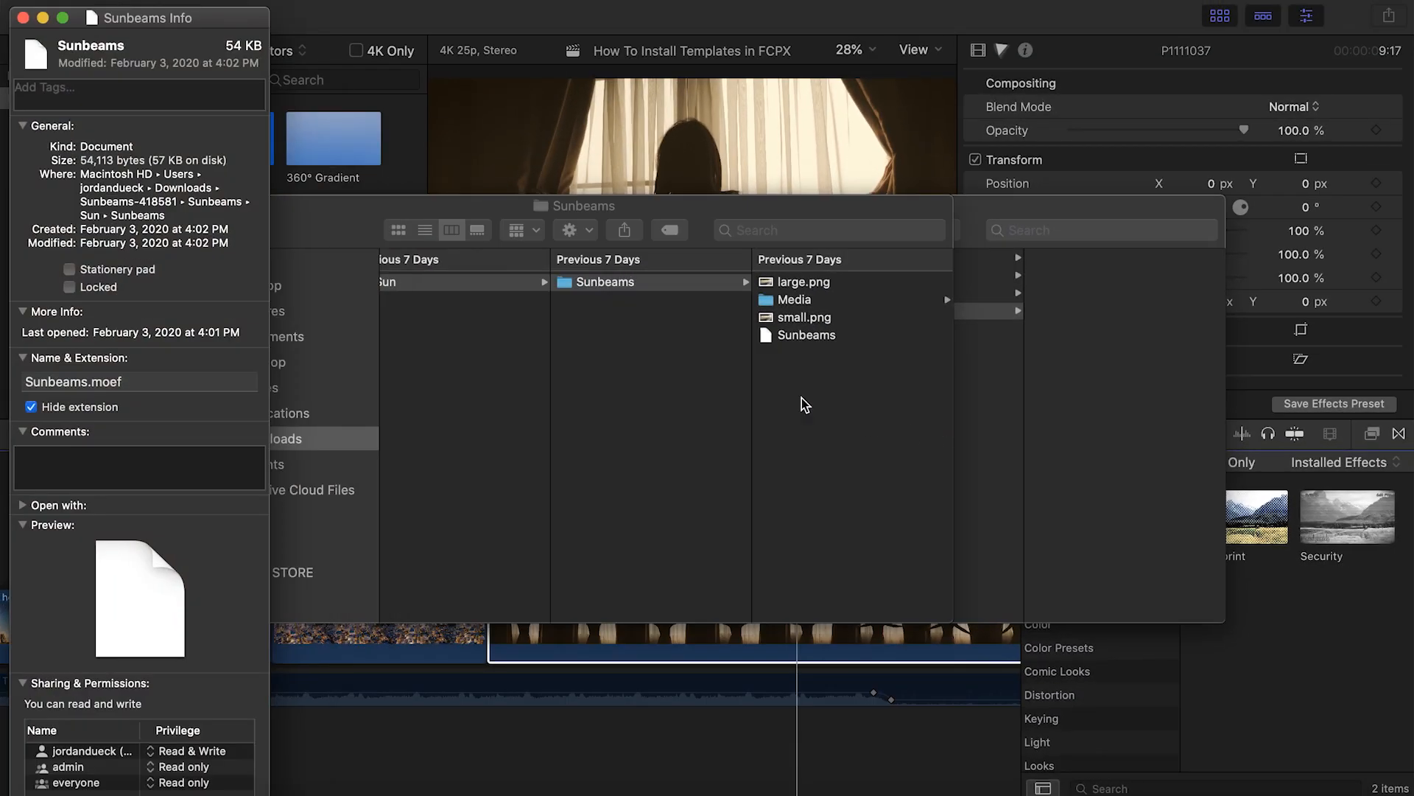
pyautogui.moveTo(200, 20); pyautogui.dragTo(681, 20)
pyautogui.doubleClick(593, 386)
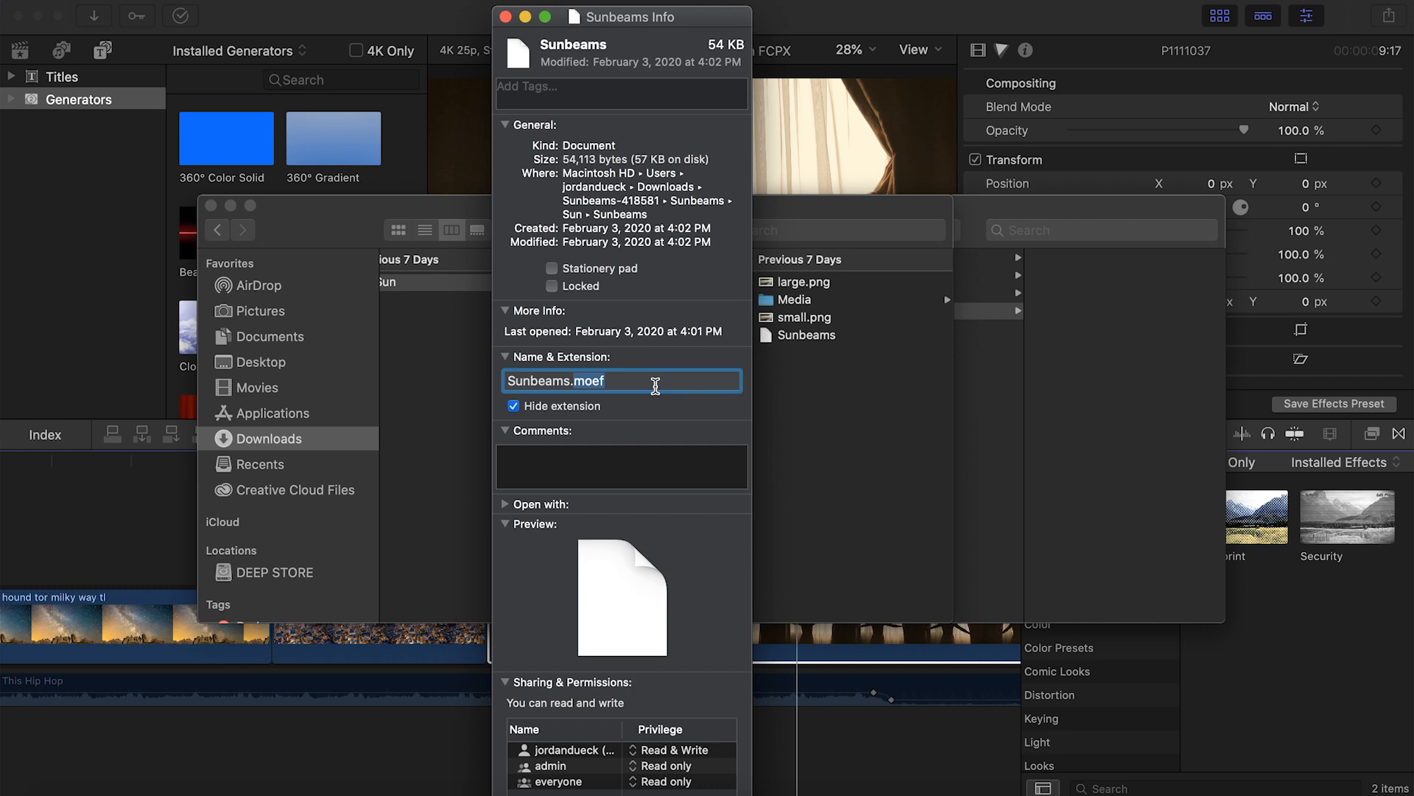
# Return to the Motion Templates window and look at its Effects and Generators folders in turn.
pyautogui.click(1005, 206)
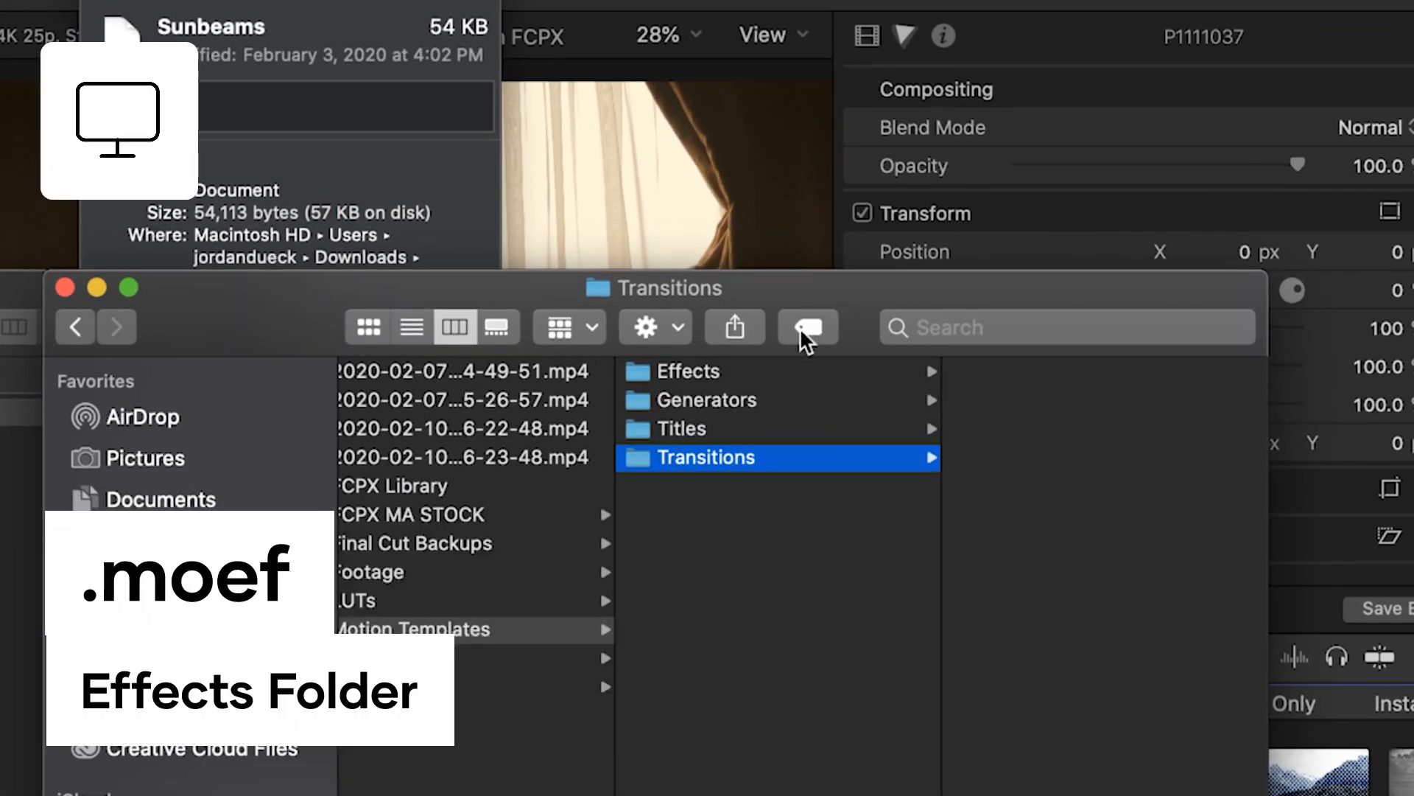
pyautogui.click(779, 379)
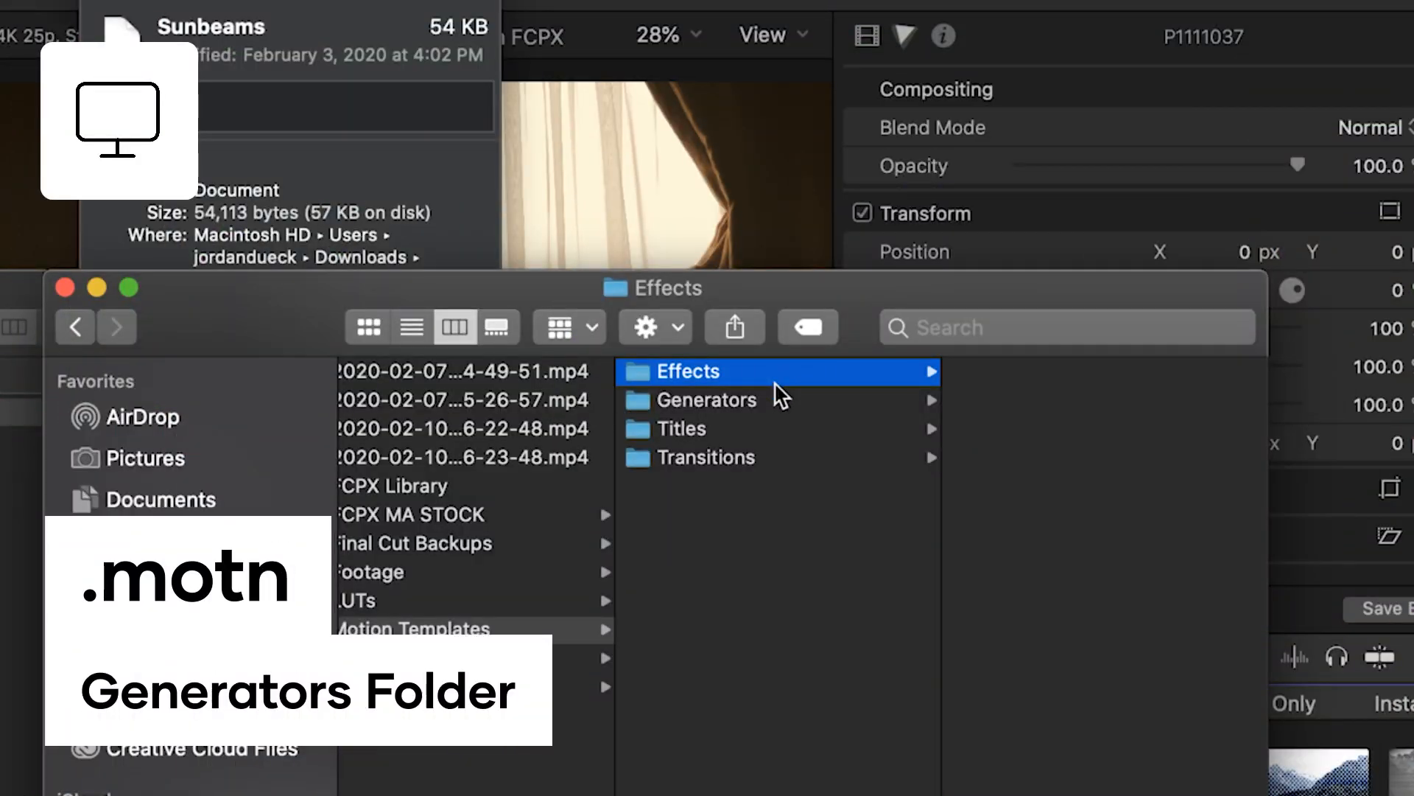
pyautogui.click(773, 400)
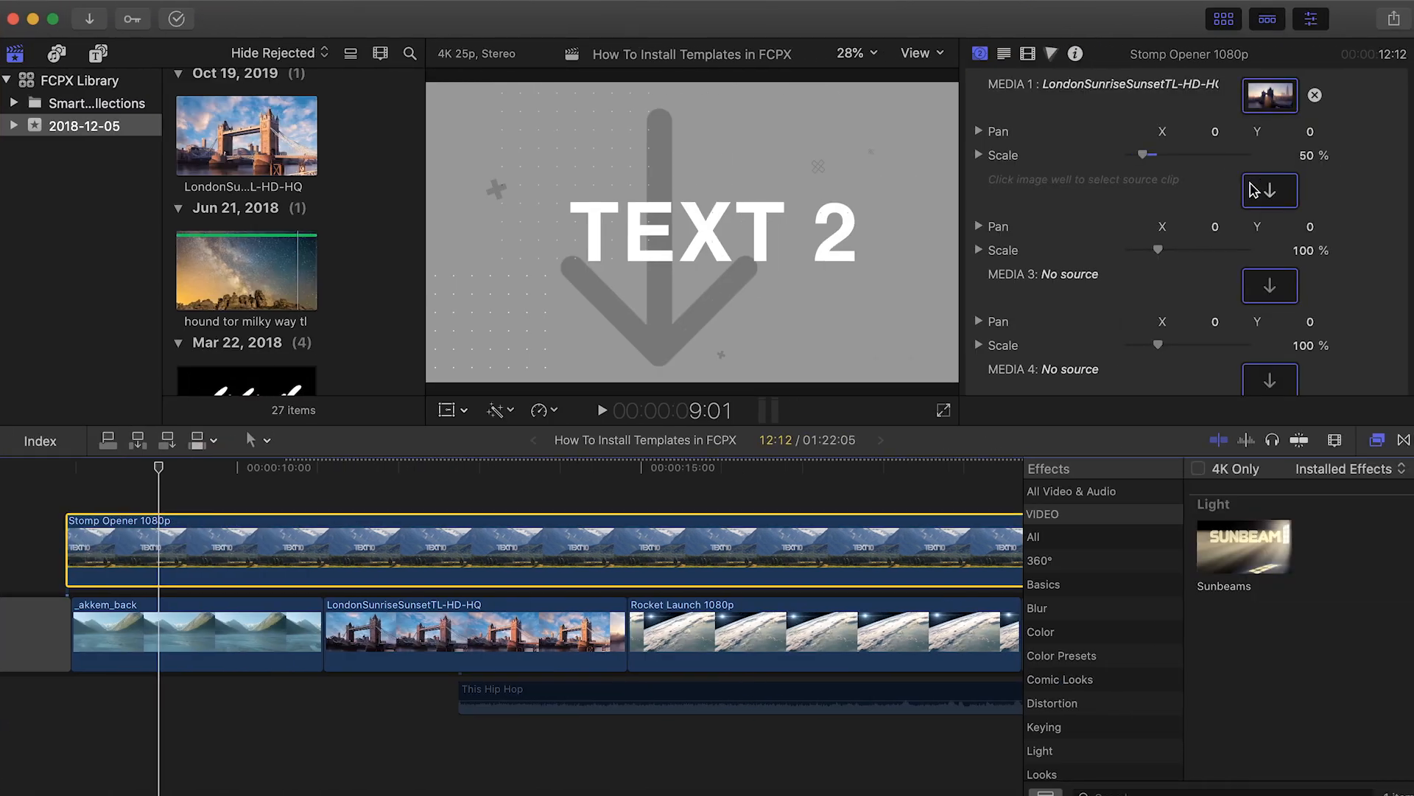
# In Final Cut Pro, choose the hound tor milky way tl clip as the MEDIA 2 source of the Stomp Opener 1080p generator.
pyautogui.click(1254, 190)
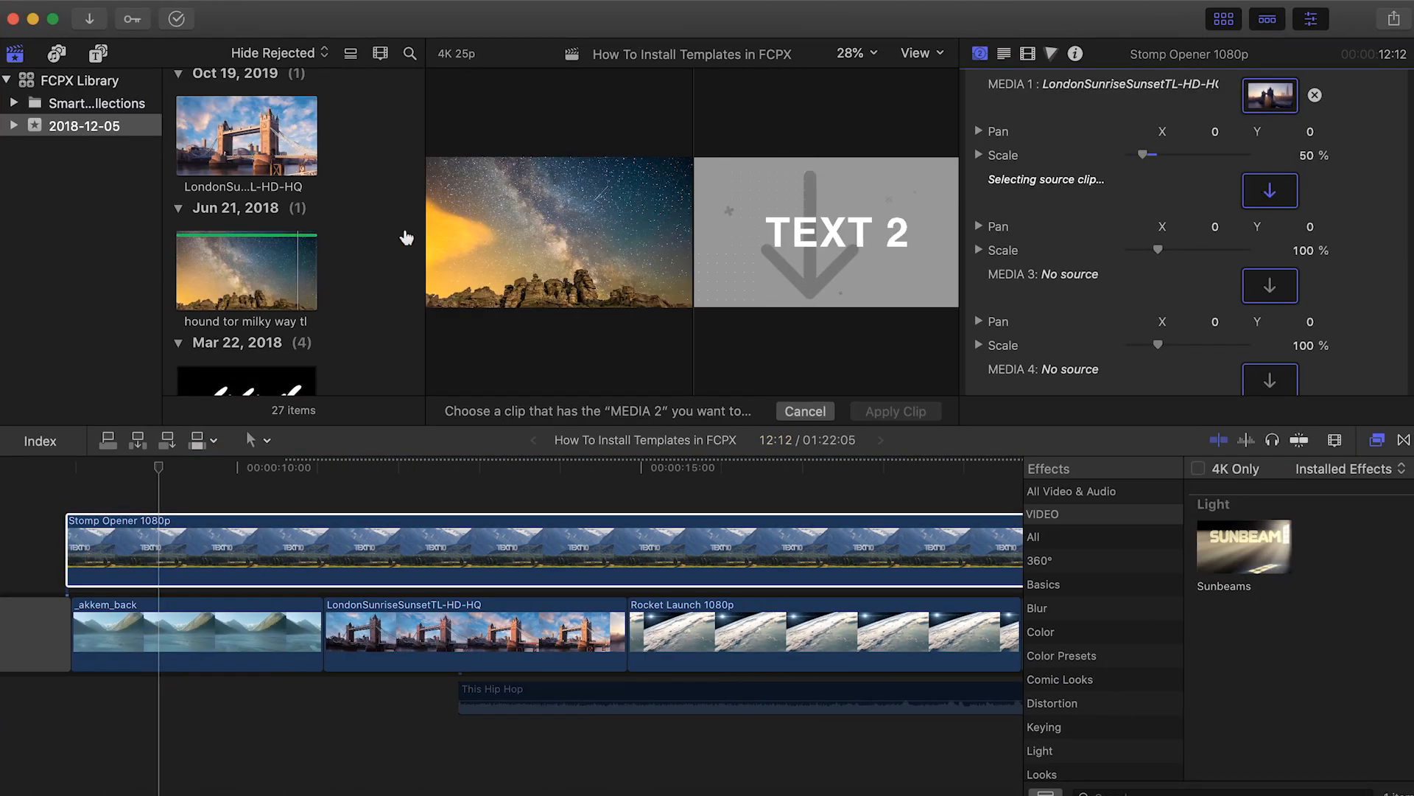
pyautogui.click(246, 278)
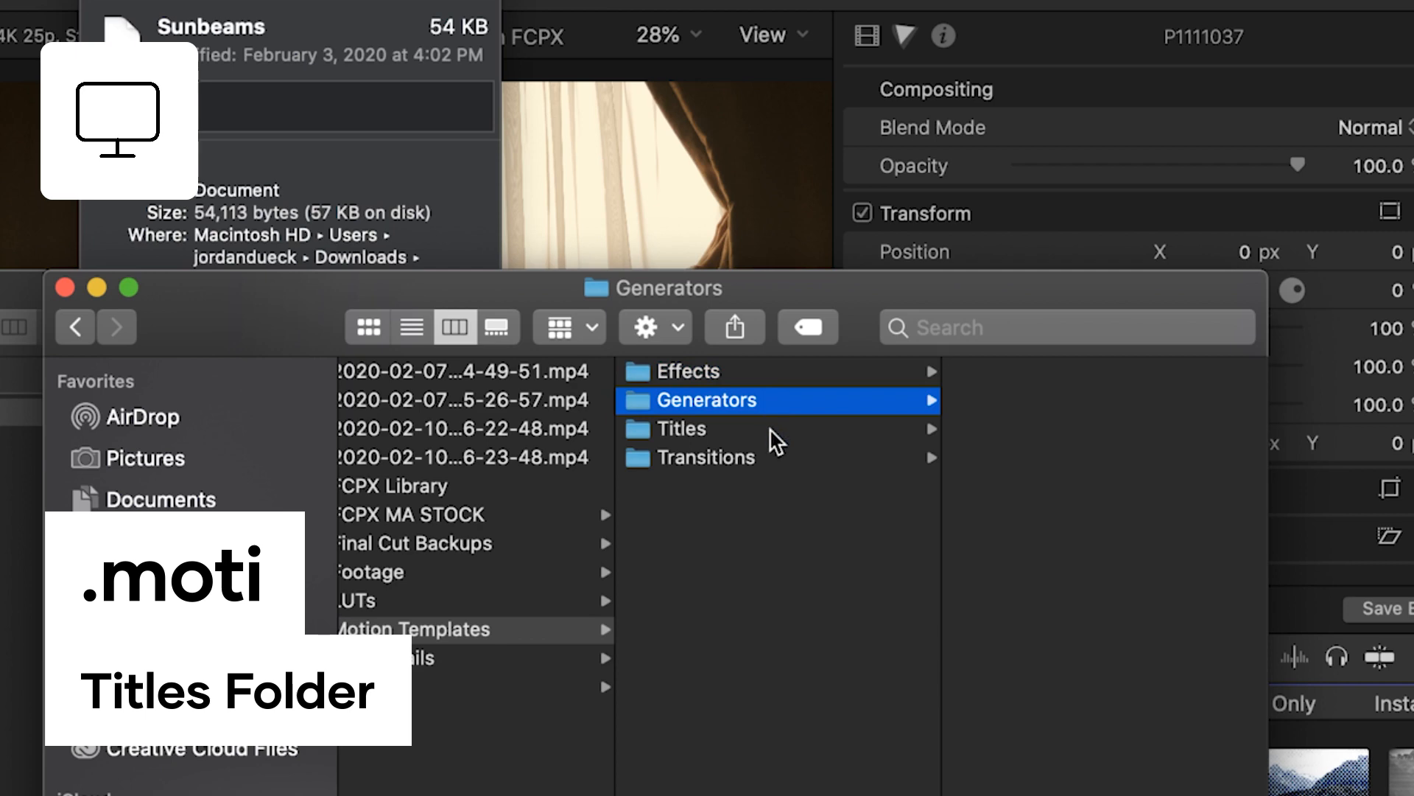
# Select the Titles template folder, and in Final Cut Pro place the Number Reveal 01 title above the _akkem_back clip and play it.
pyautogui.click(770, 430)
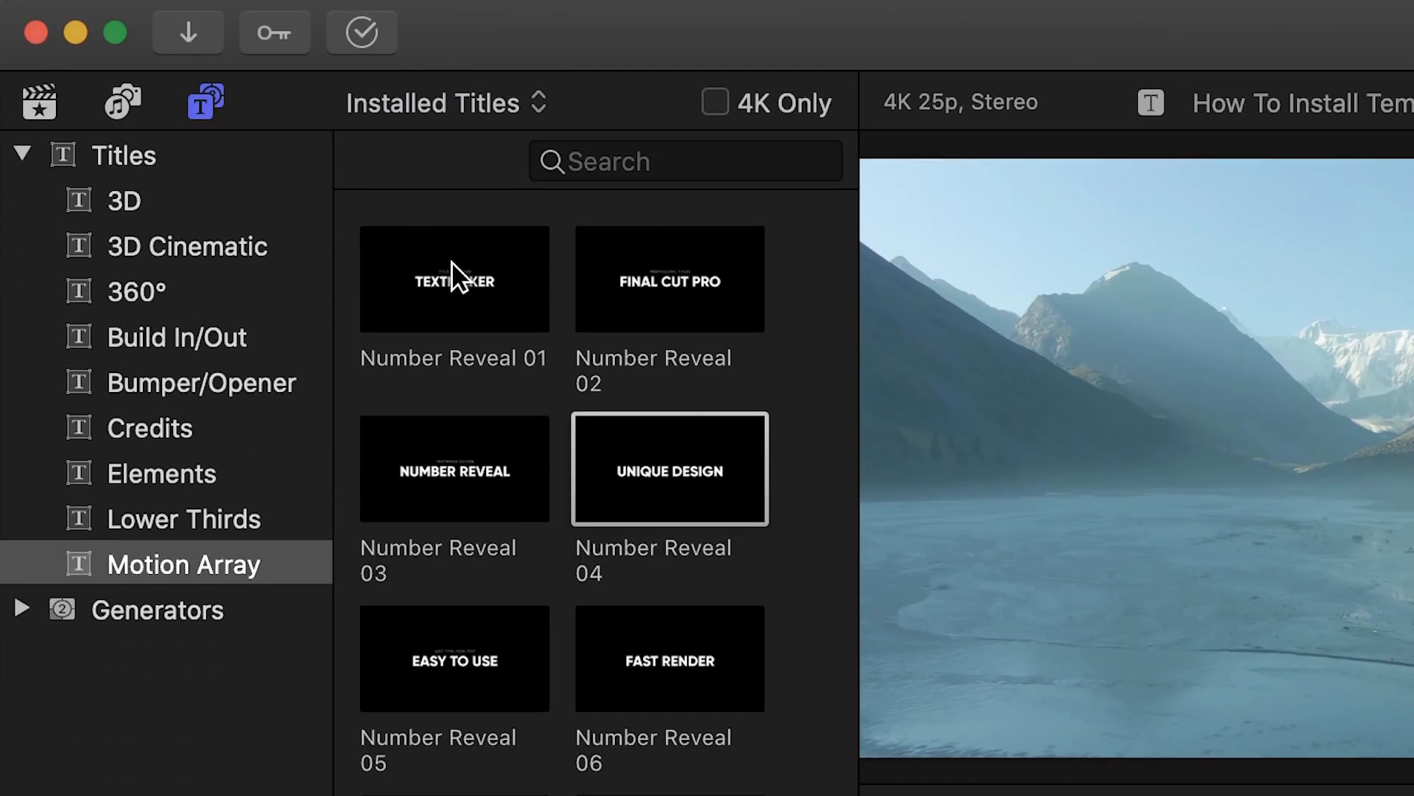
pyautogui.moveTo(451, 275); pyautogui.dragTo(181, 795)
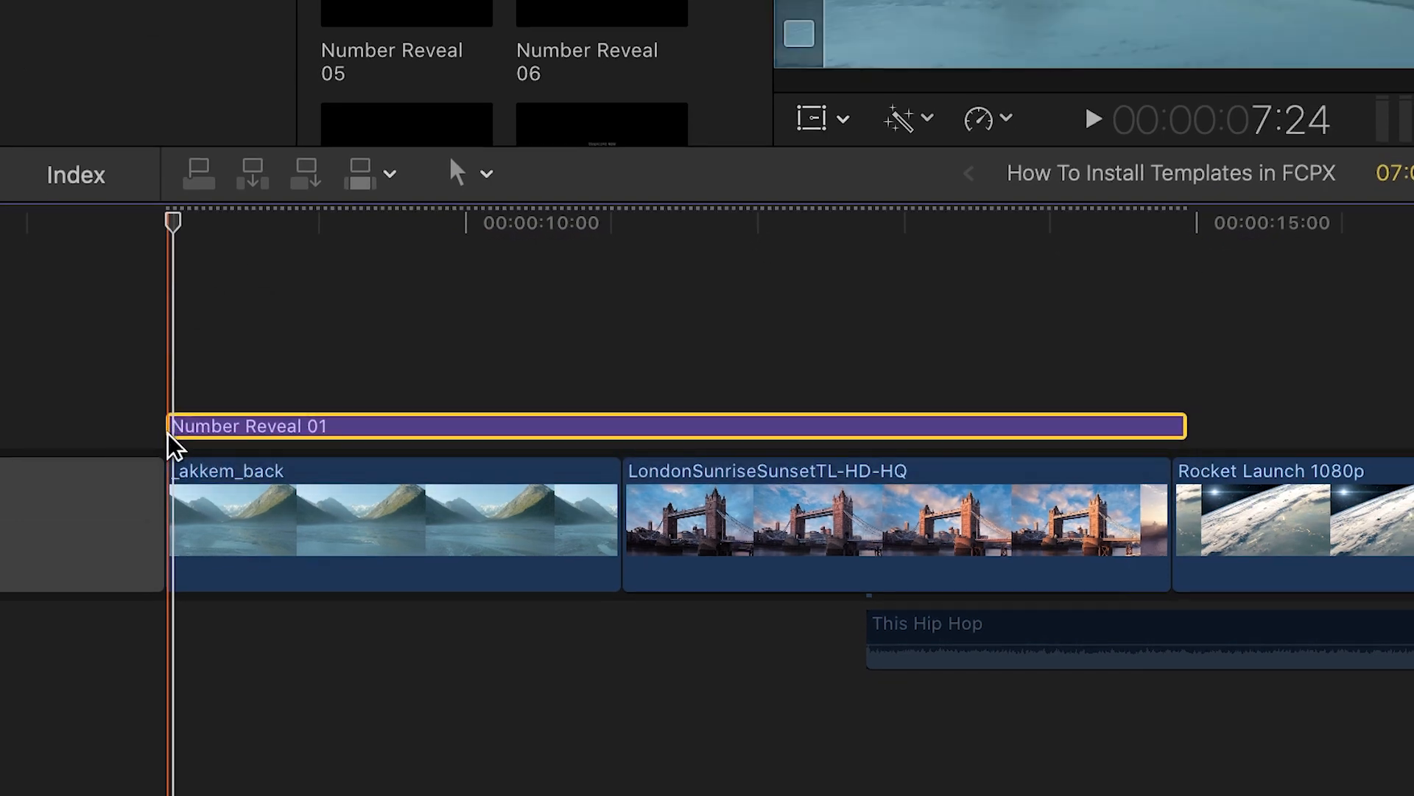
pyautogui.press('space')
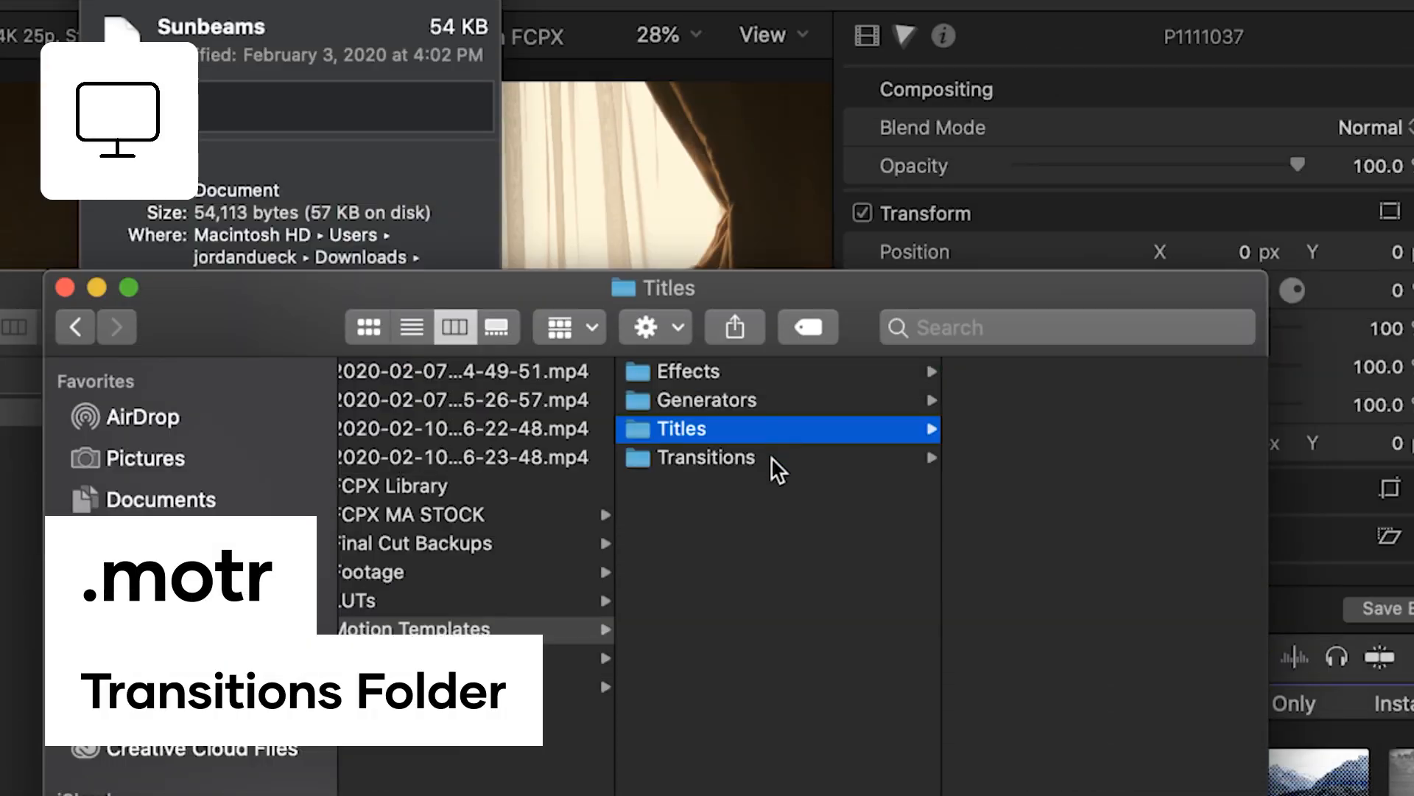
# Select the Transitions template folder, and in Final Cut Pro add Ink Flow 04 before and Ink Flow 05 after the _akkem_back clip and play them.
pyautogui.click(771, 460)
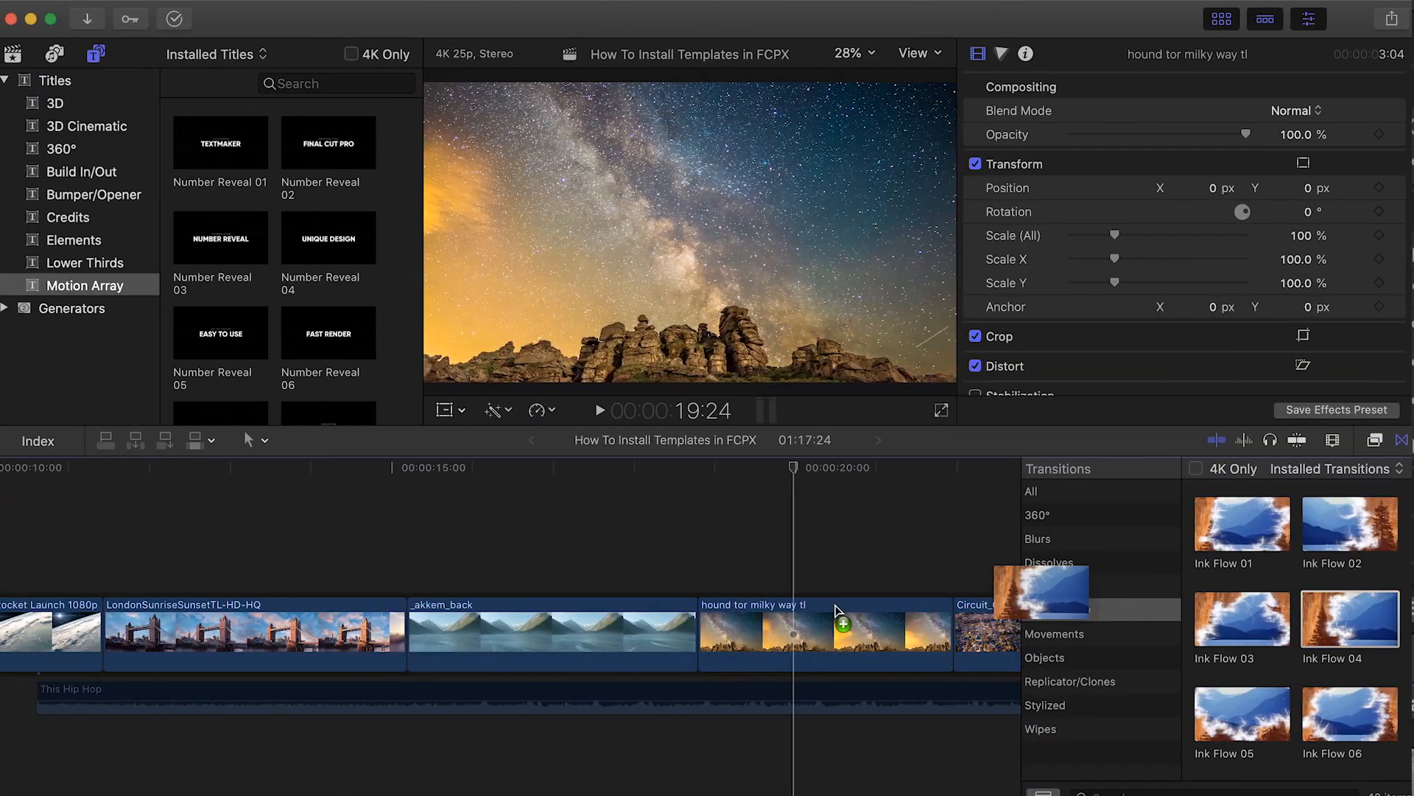
pyautogui.moveTo(1024, 604)
pyautogui.mouseDown()
pyautogui.moveTo(398, 663)
pyautogui.moveTo(390, 645)
pyautogui.mouseUp()
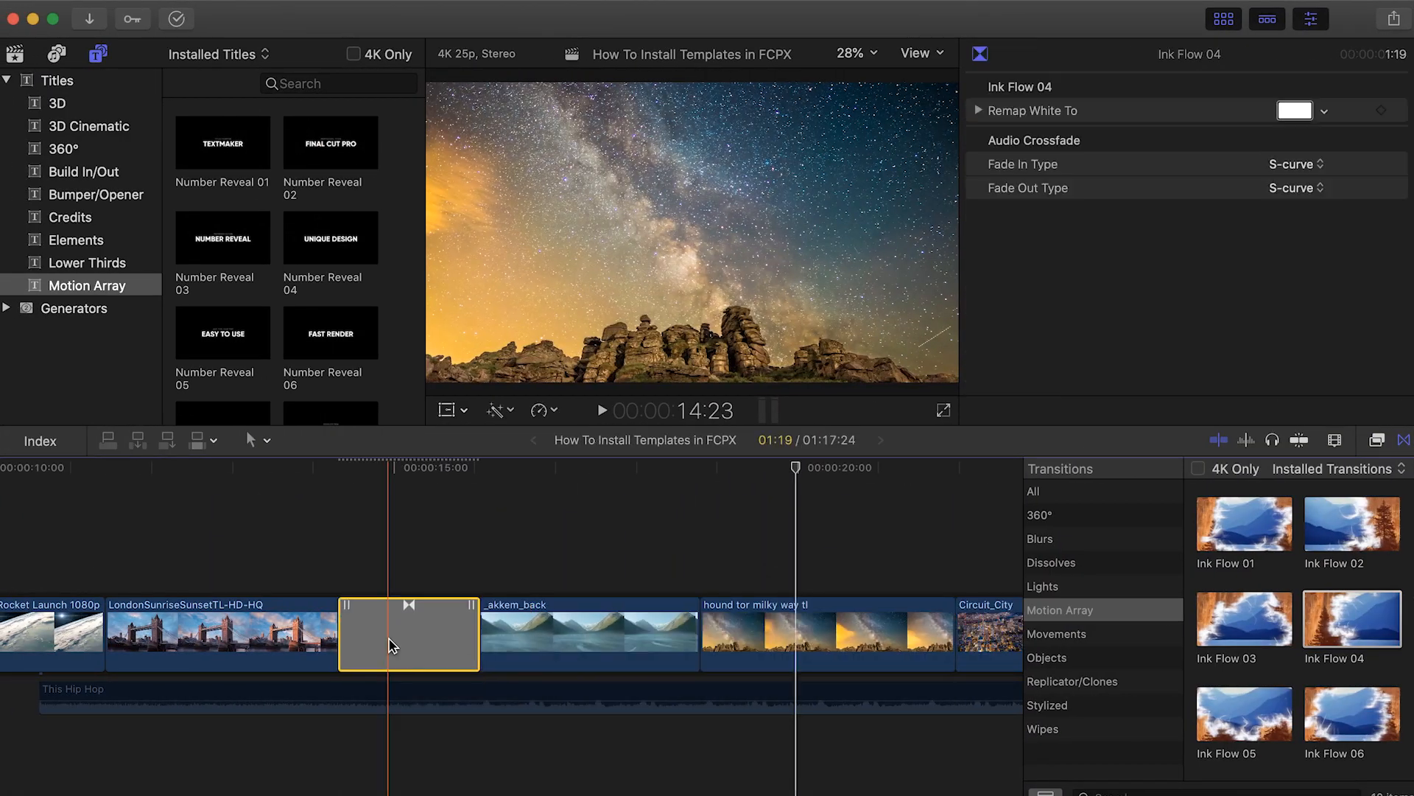
pyautogui.moveTo(1221, 727); pyautogui.dragTo(696, 637)
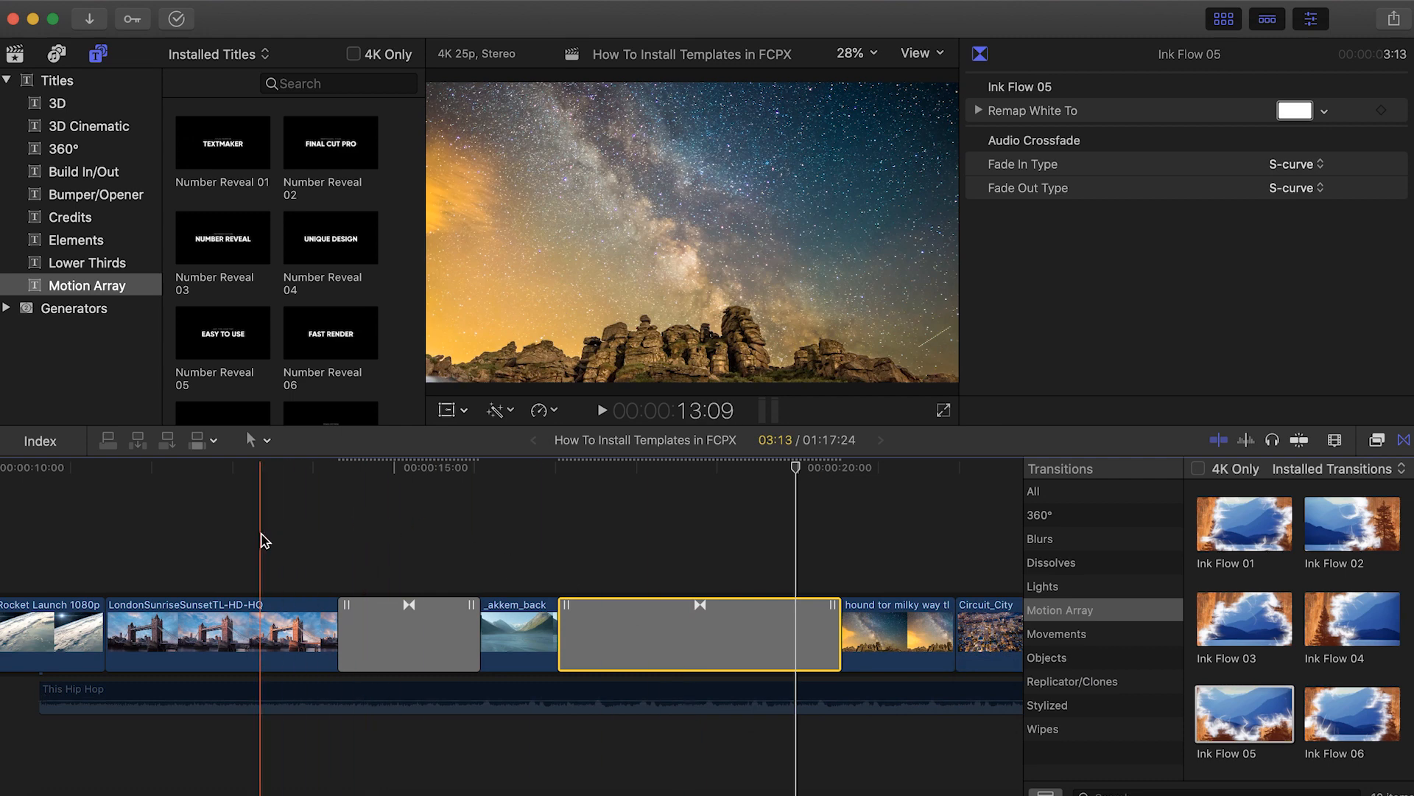
pyautogui.press('space')
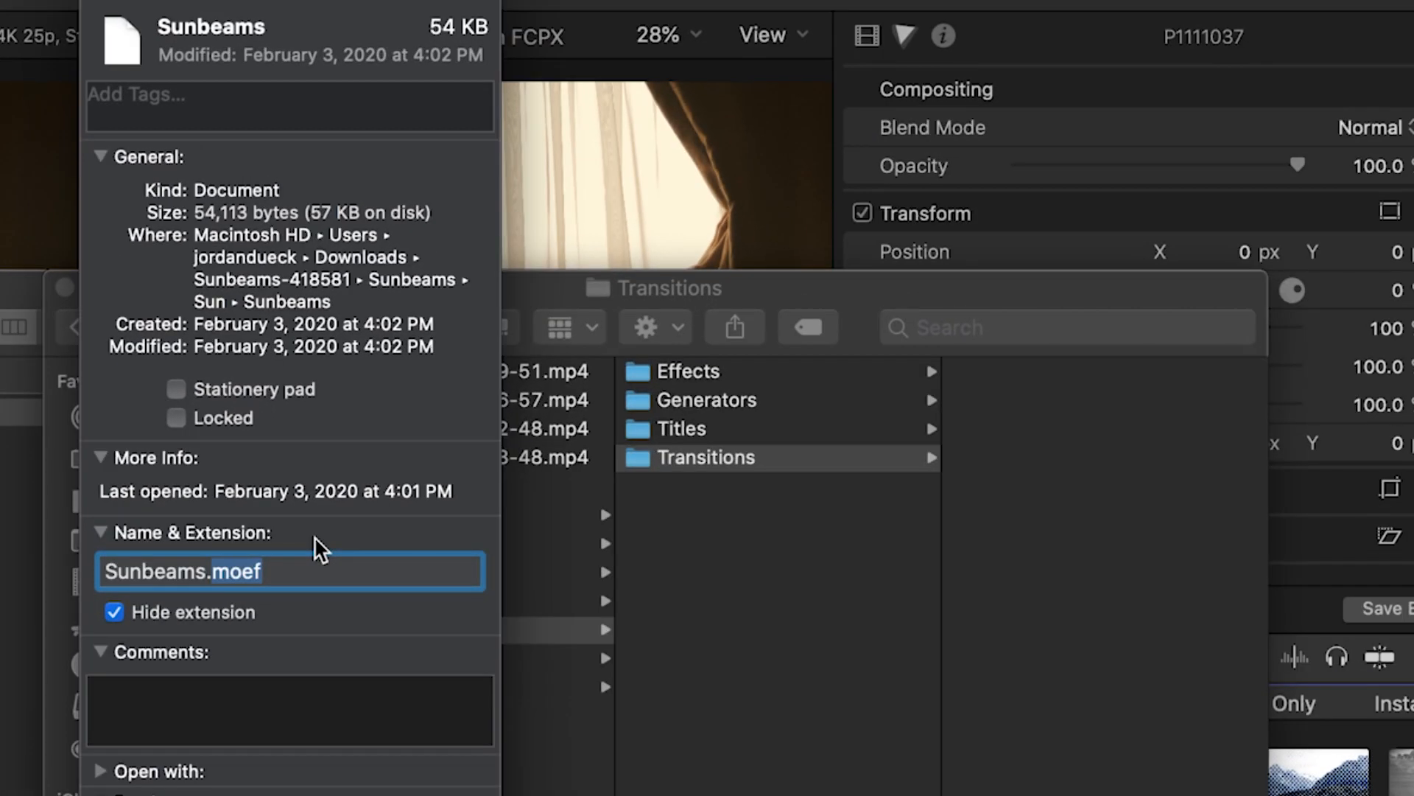
# In Finder, create a subfolder named Motion Array inside the Effects folder of Motion Templates.
pyautogui.click(711, 375)
pyautogui.click(710, 376)
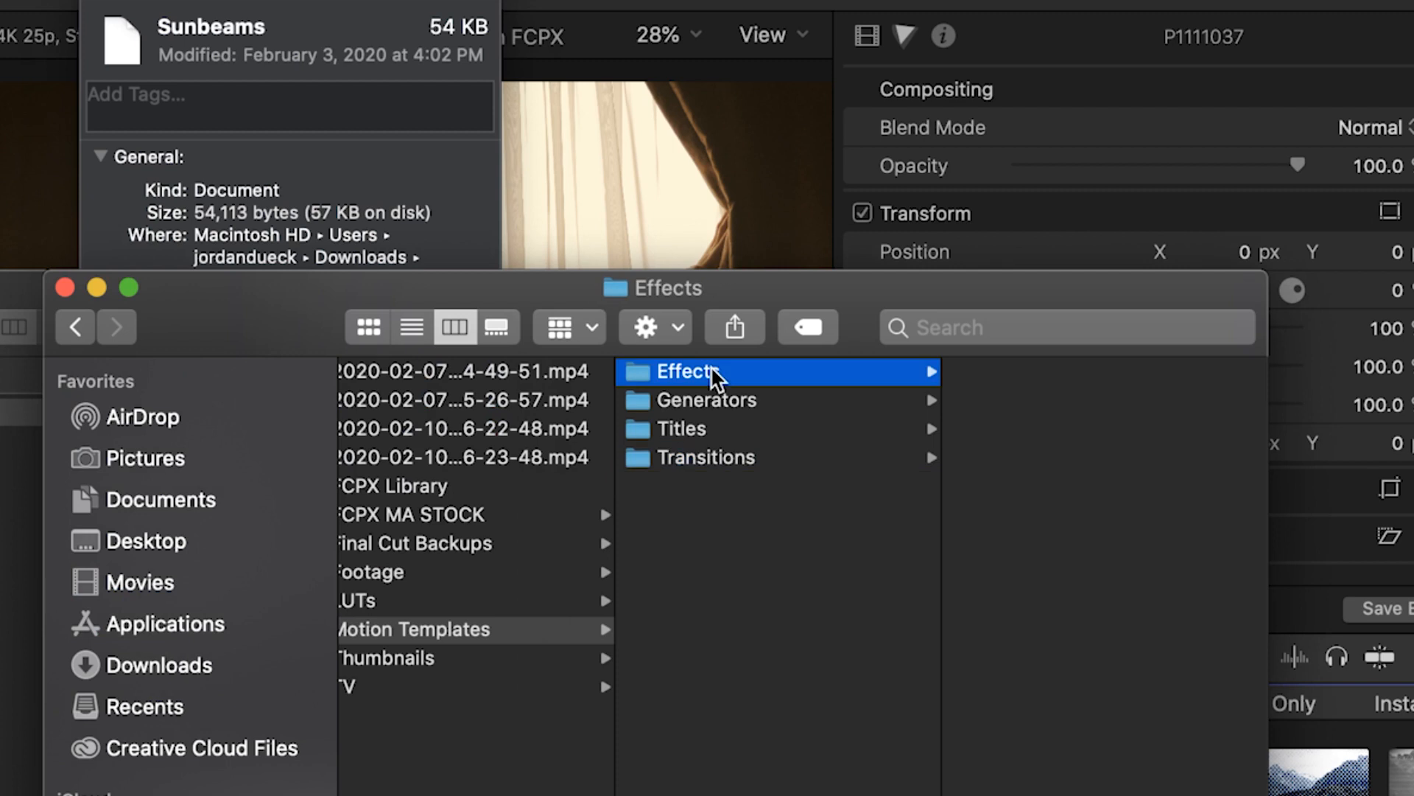
pyautogui.press('shift+super+n')
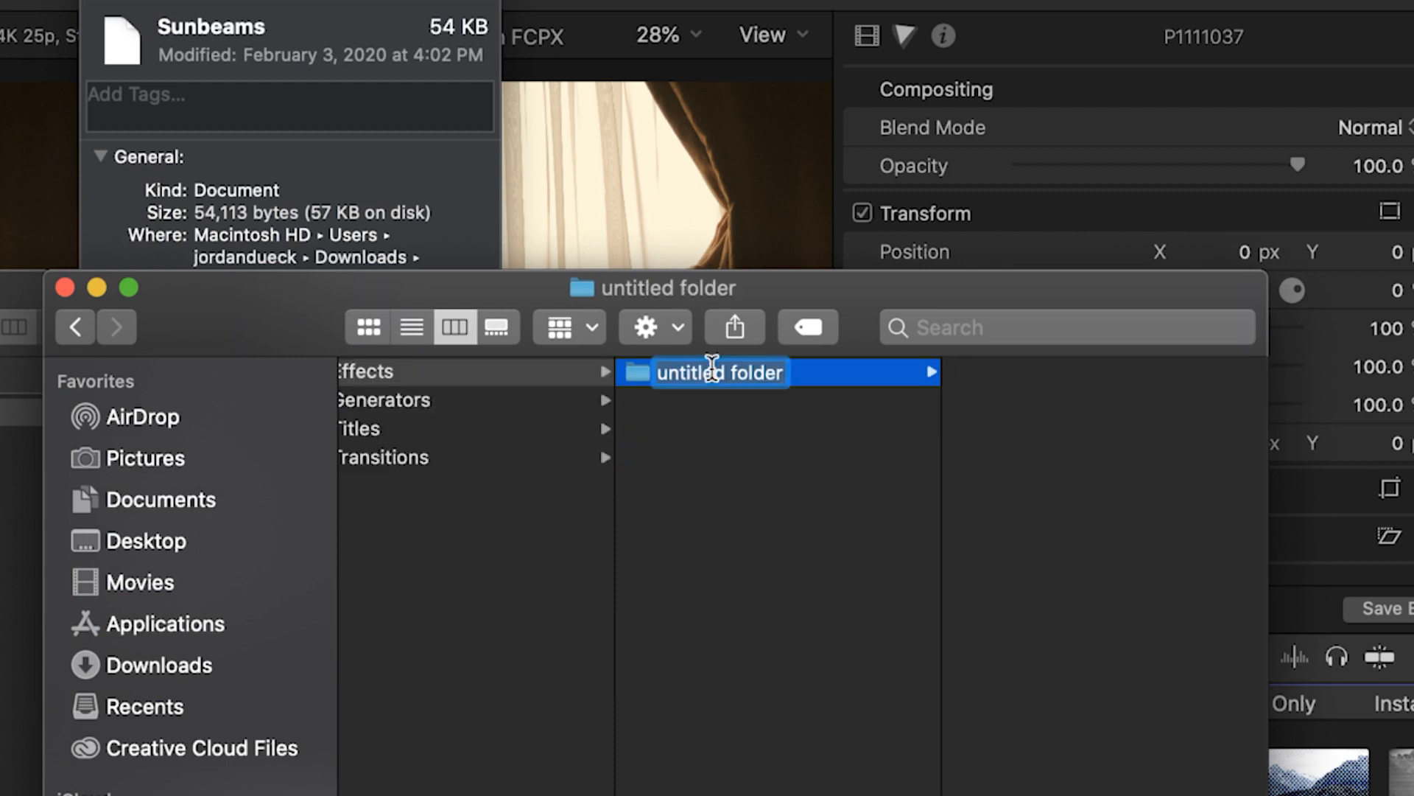
pyautogui.write('Motion Arr')
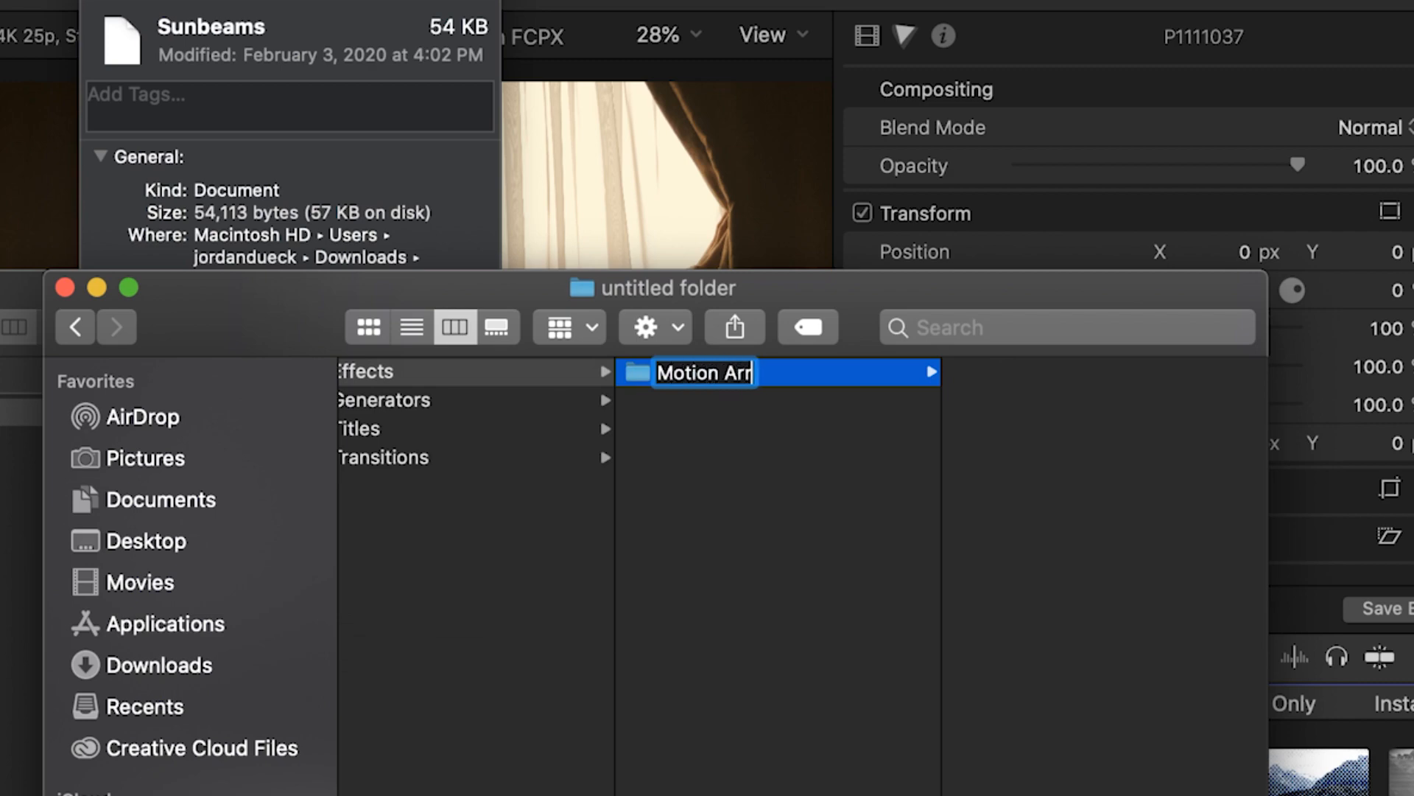
pyautogui.write('ay')
pyautogui.press('Return')
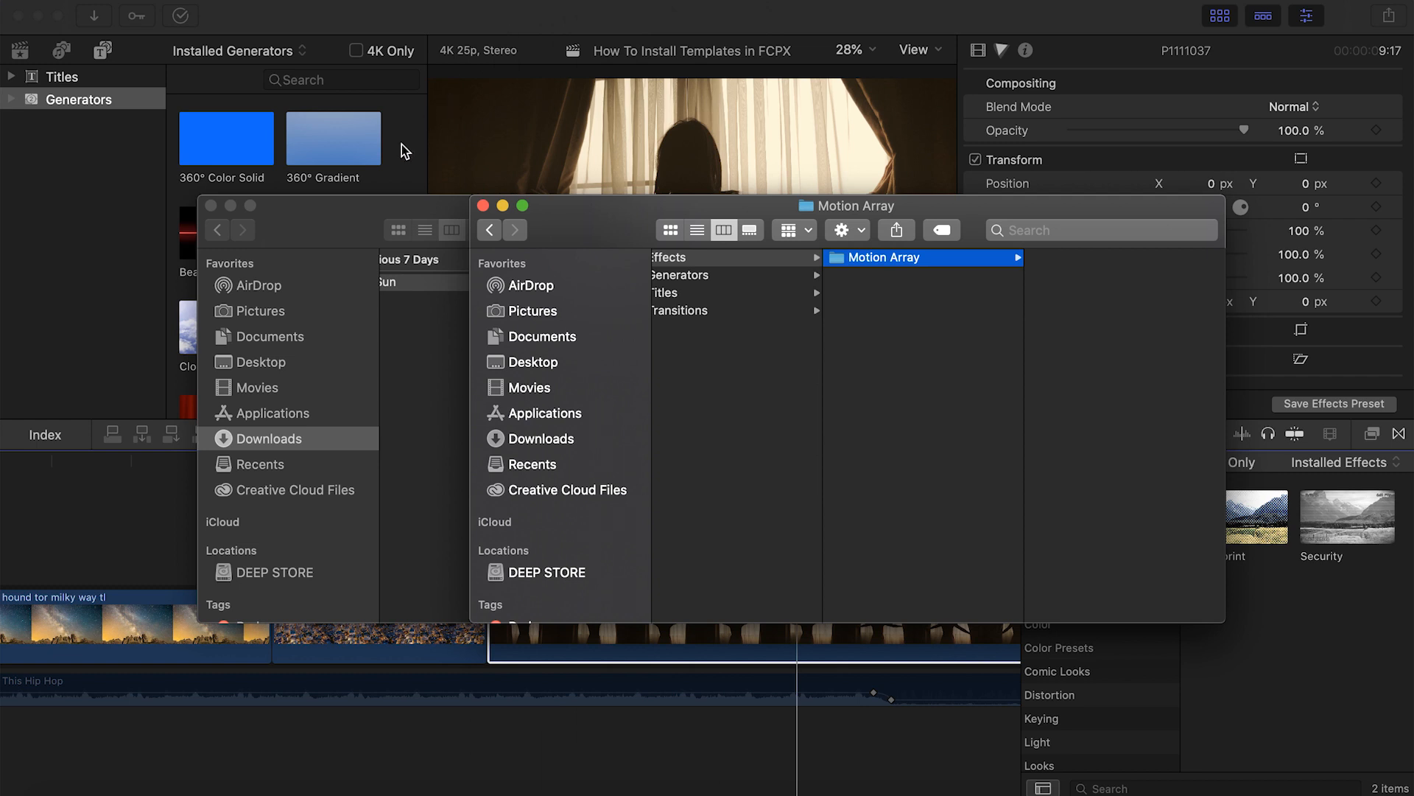
# Move the downloaded inner Sunbeams folder into the Motion Array folder under Effects, and go back up to Motion Templates.
pyautogui.click(346, 219)
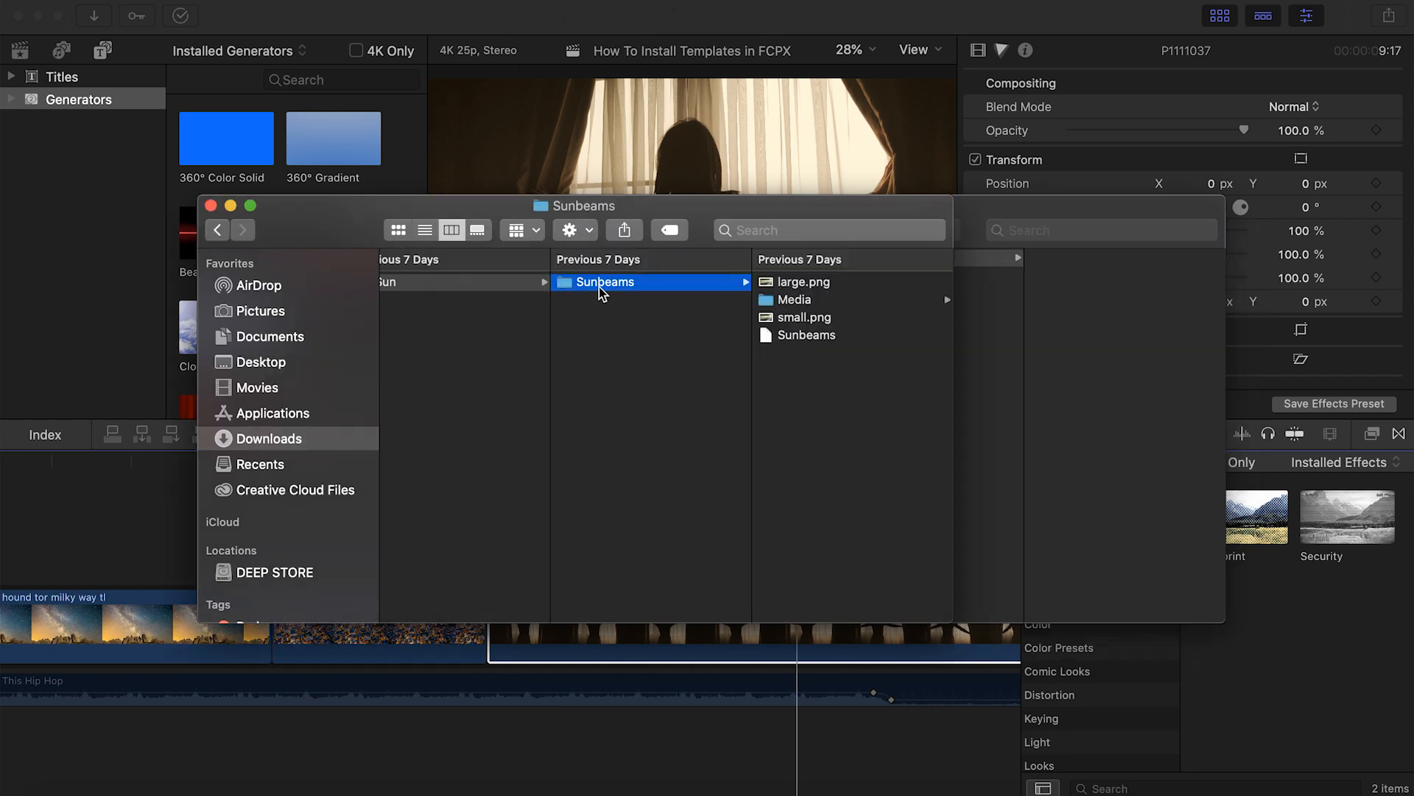
pyautogui.moveTo(675, 221); pyautogui.dragTo(549, 211)
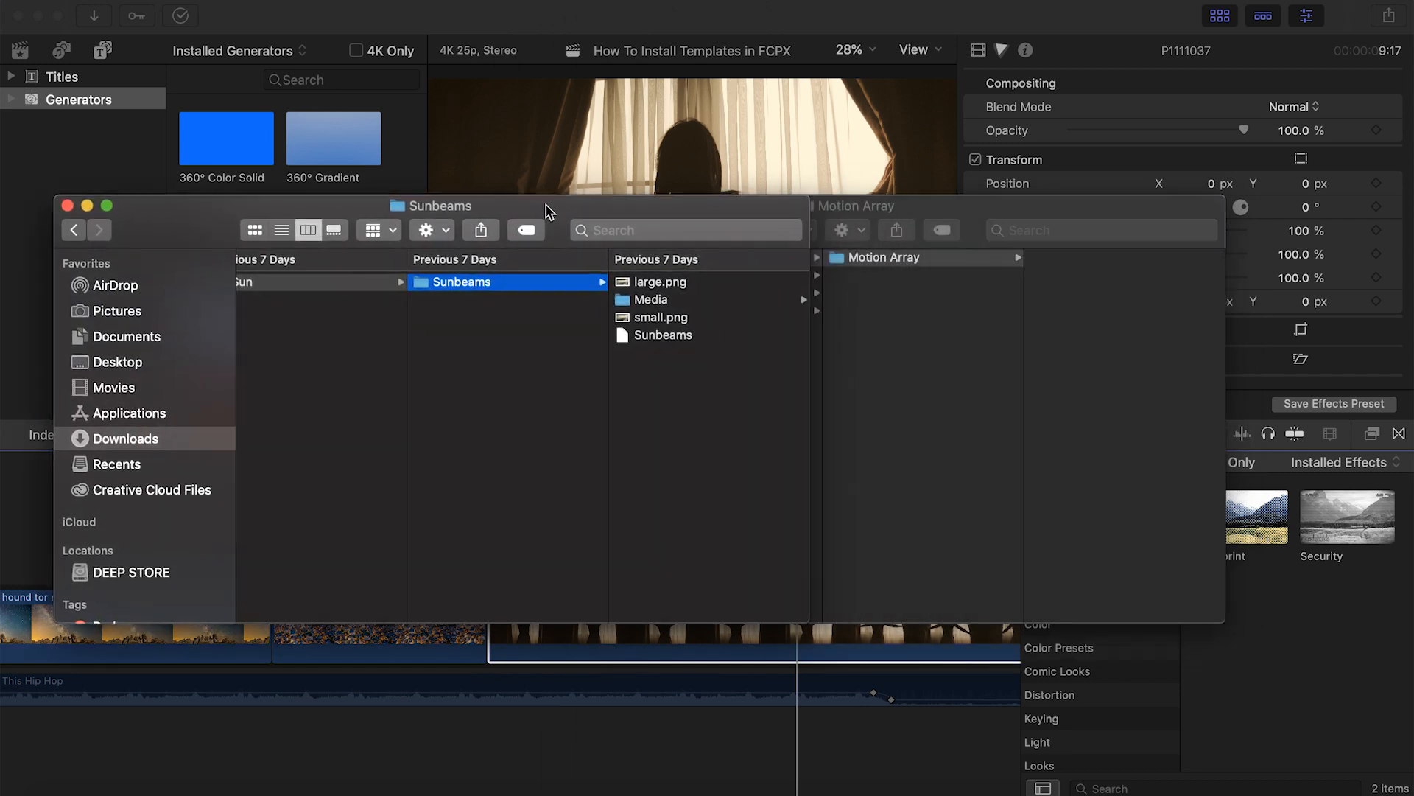
pyautogui.moveTo(478, 289); pyautogui.dragTo(891, 262)
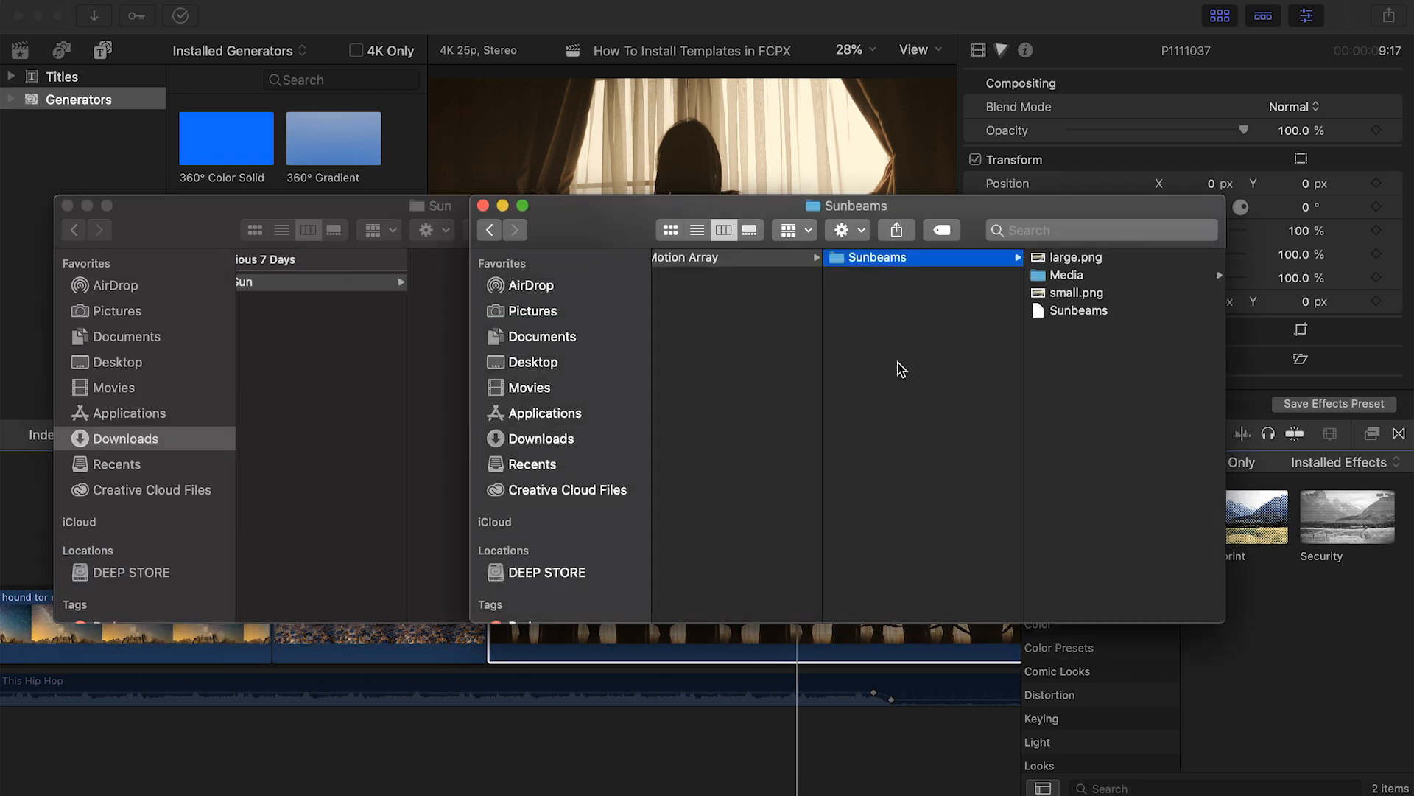
pyautogui.press('Left')
pyautogui.press('Left')
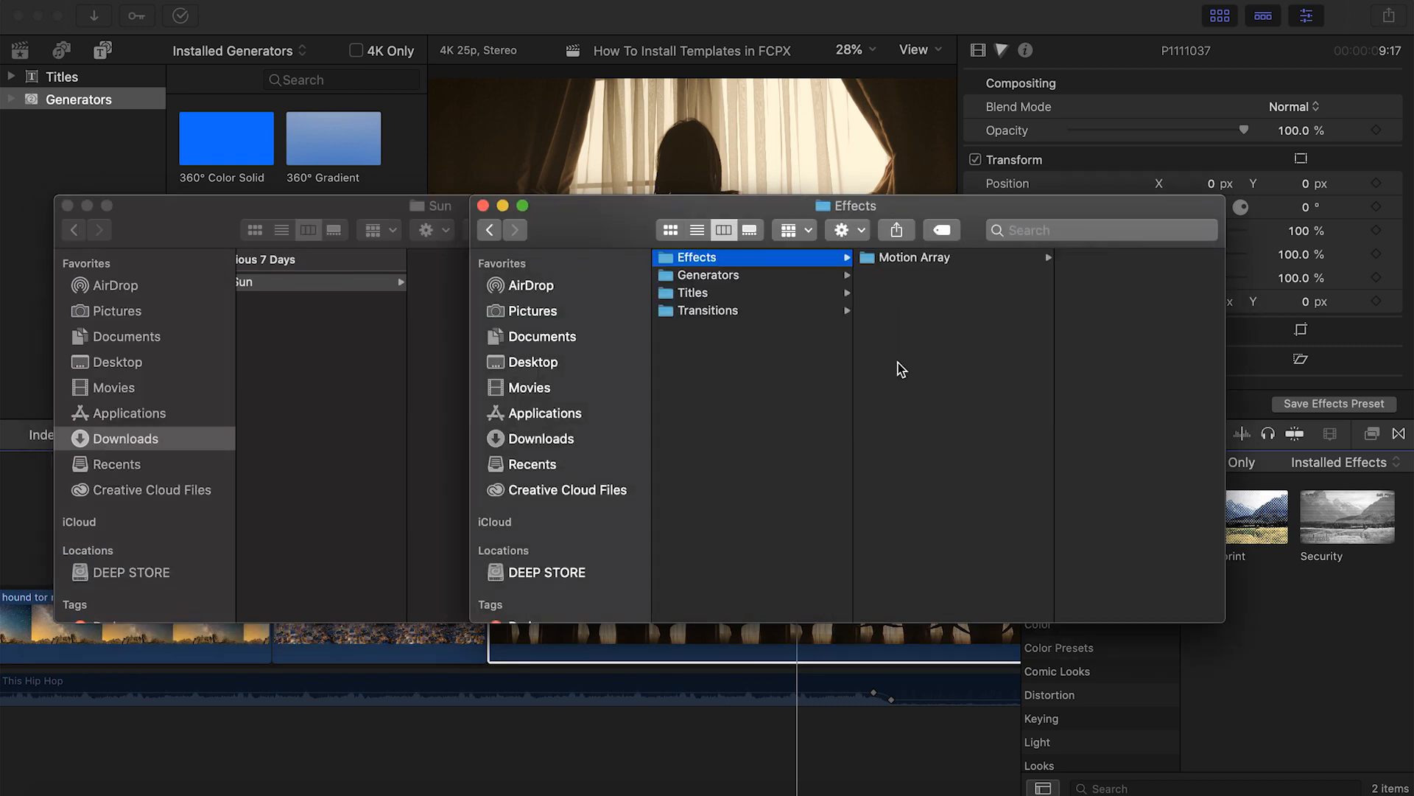
pyautogui.press('Left')
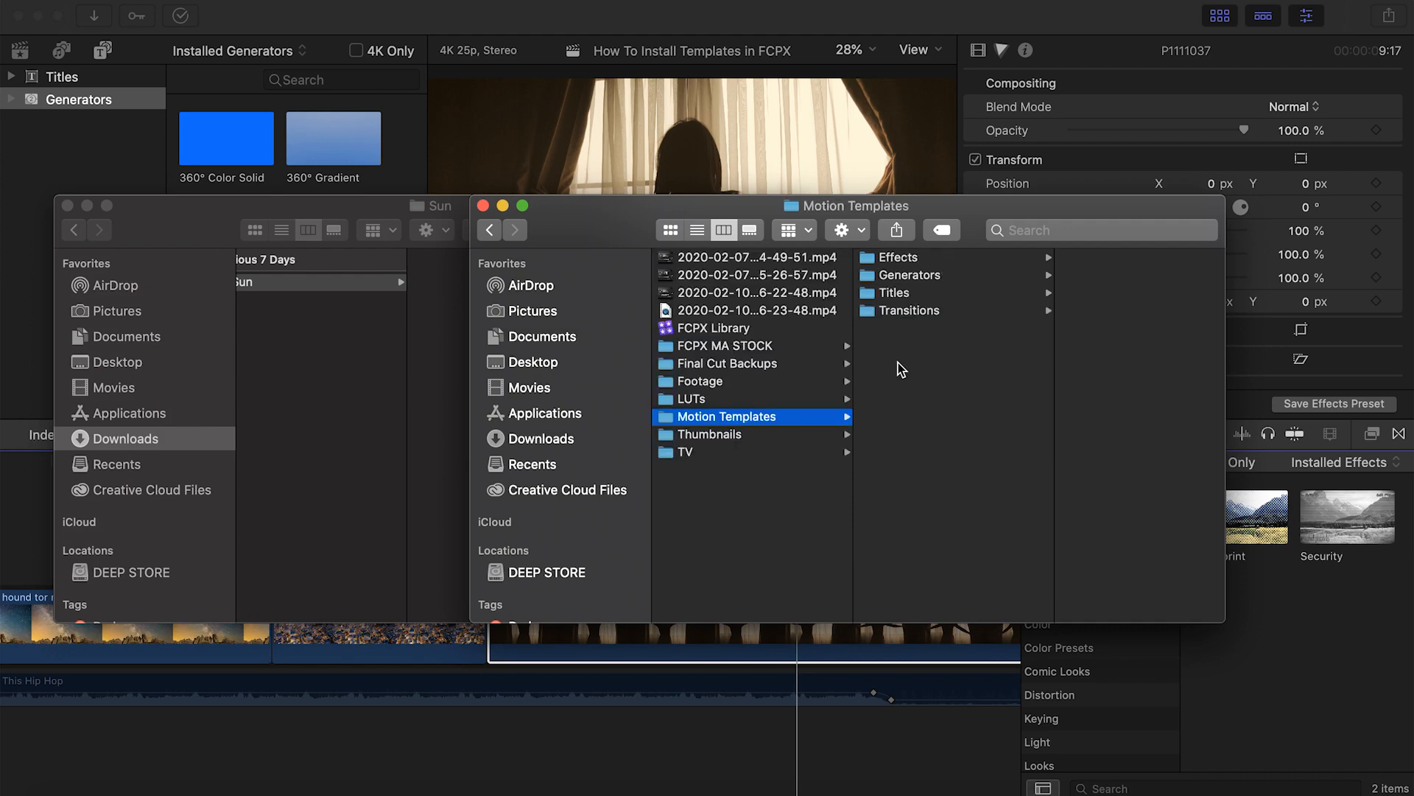
# Switch to Final Cut Pro and display the Motion Array category of the video effects.
pyautogui.click(858, 16)
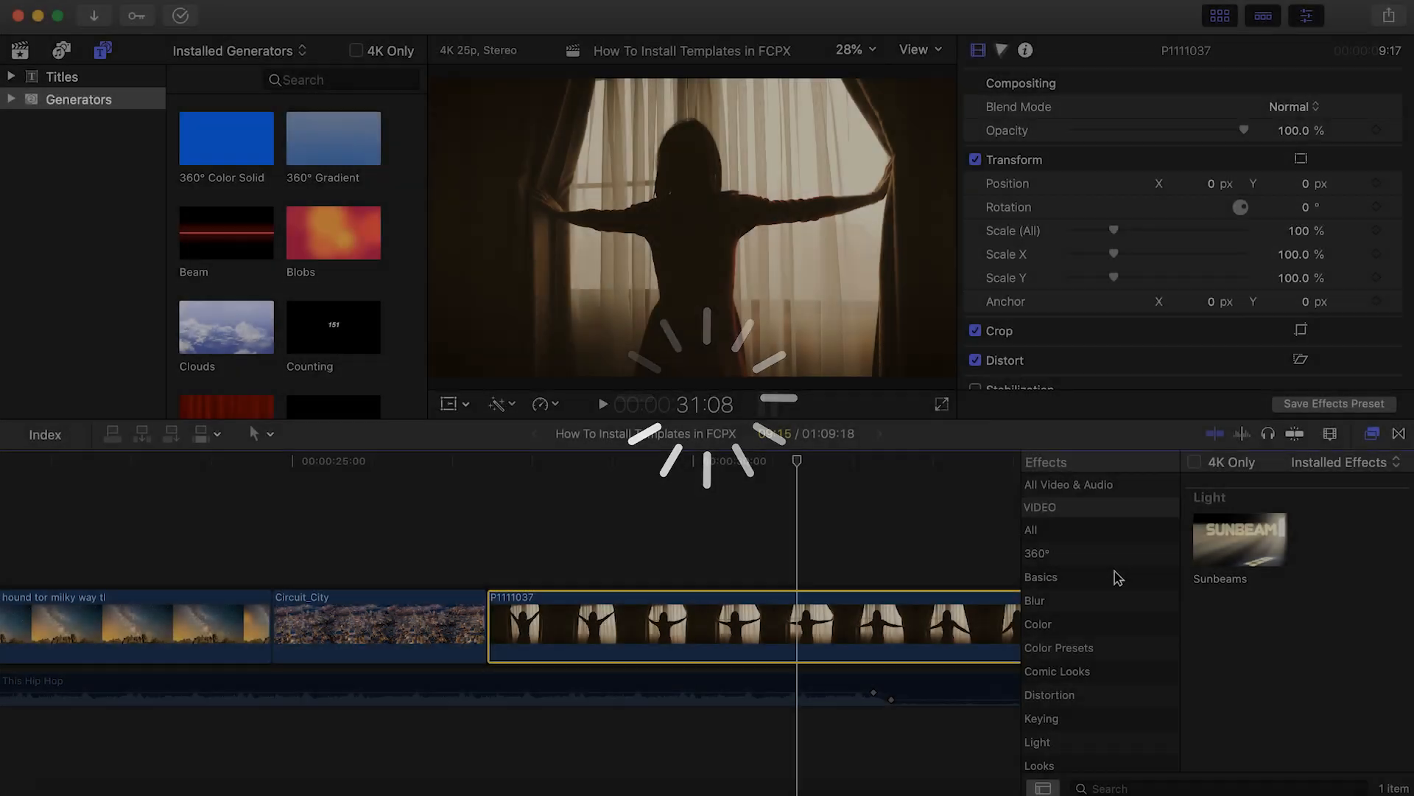
pyautogui.scroll(-5, 1125, 602)
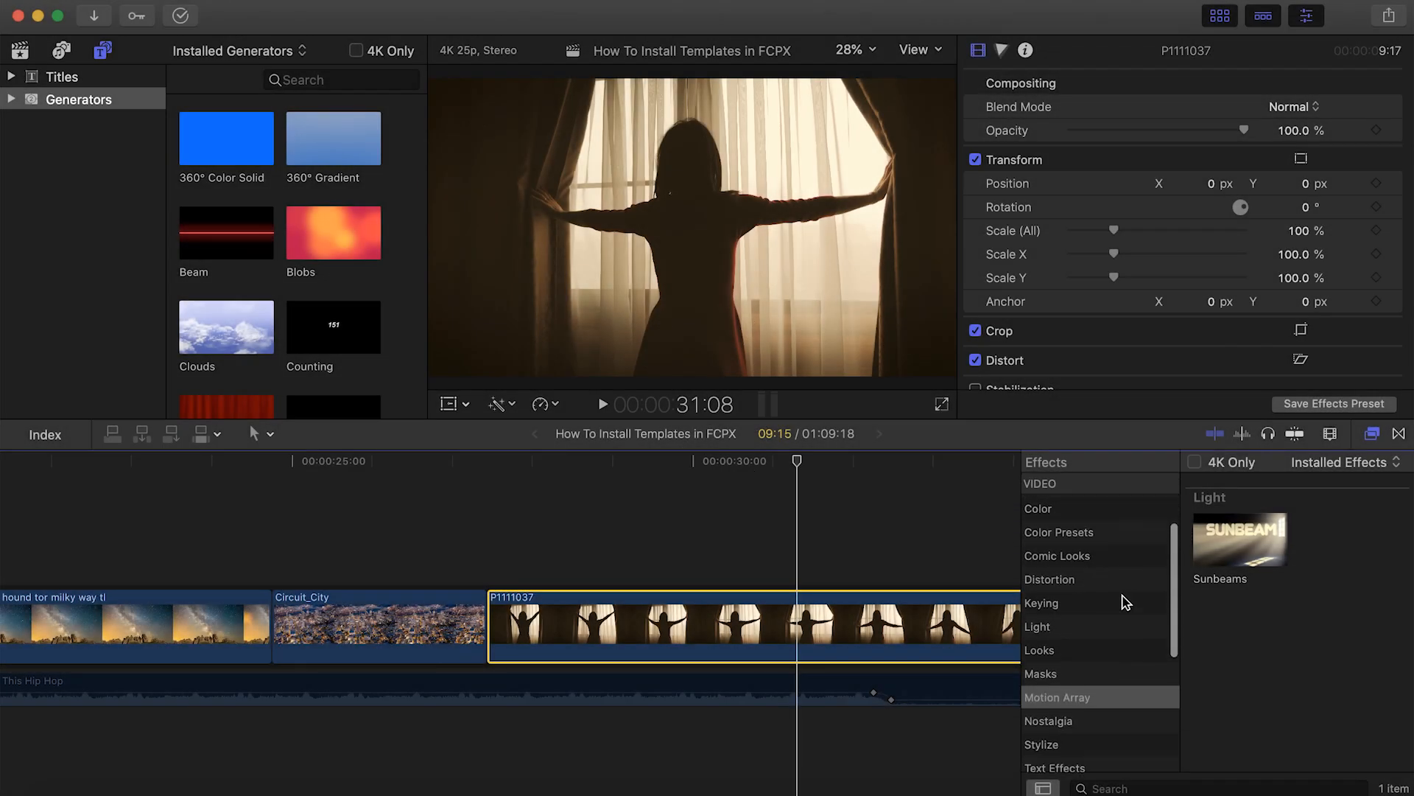
pyautogui.scroll(-1, 1126, 602)
pyautogui.click(1084, 623)
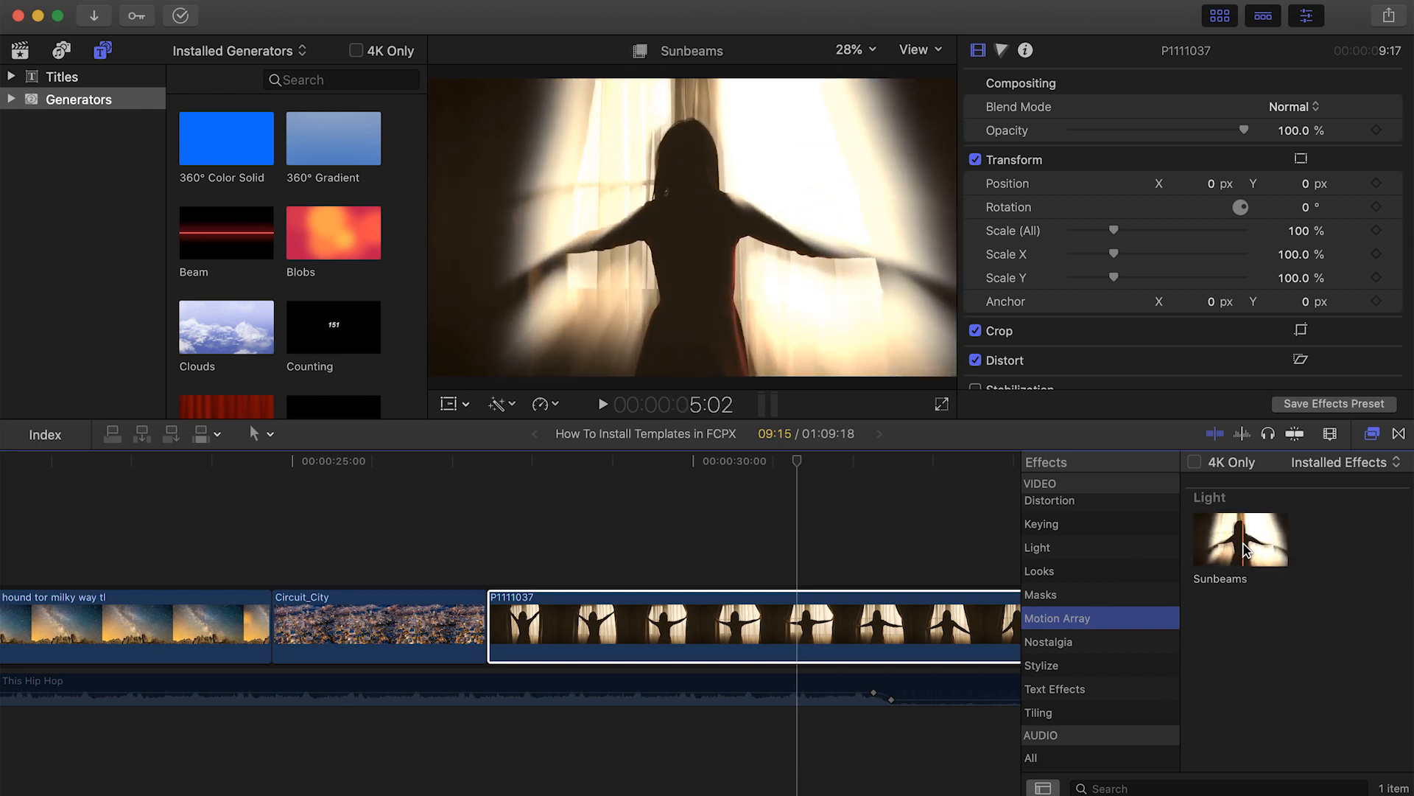
# Look through the places where other template types are listed: the transitions, generators and titles browsers.
pyautogui.click(1399, 434)
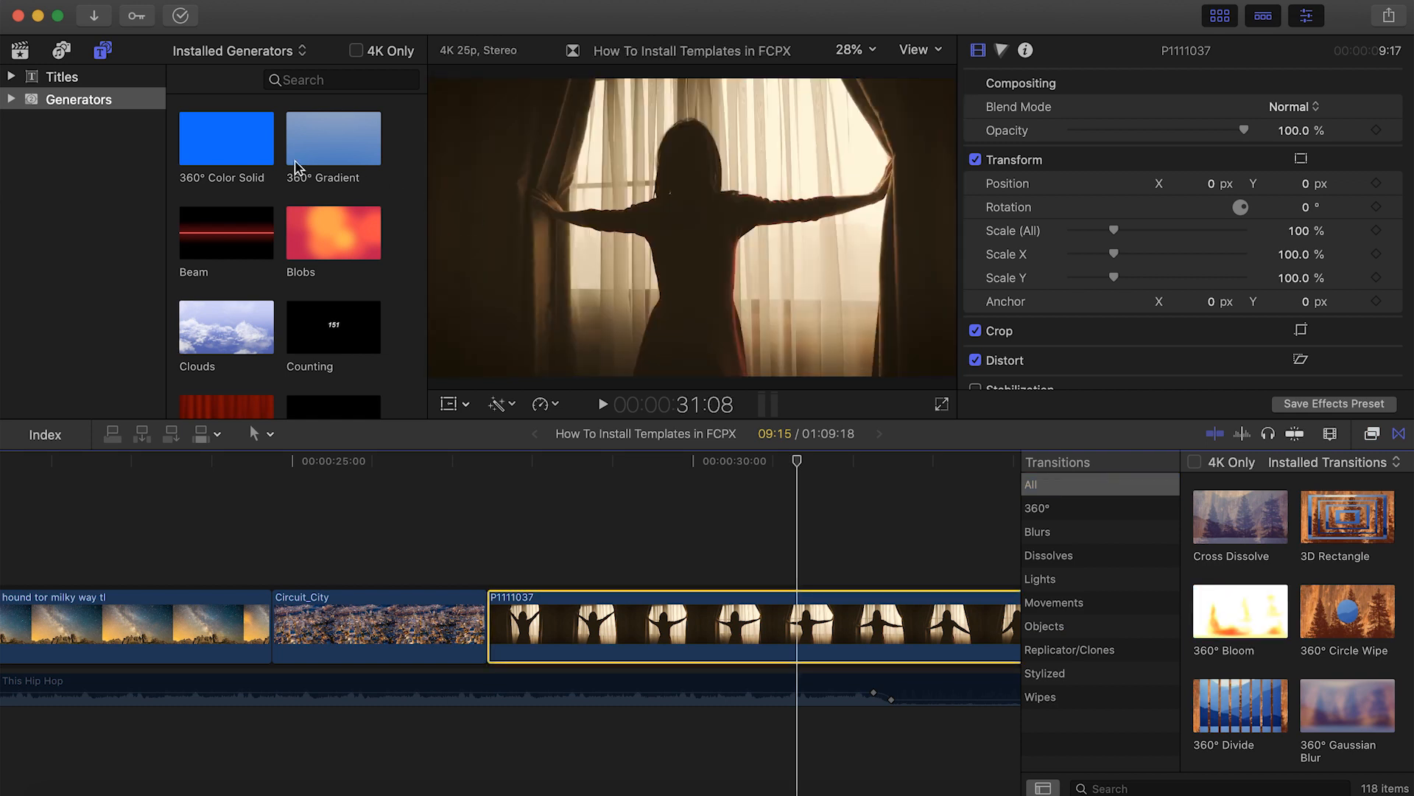
pyautogui.click(87, 104)
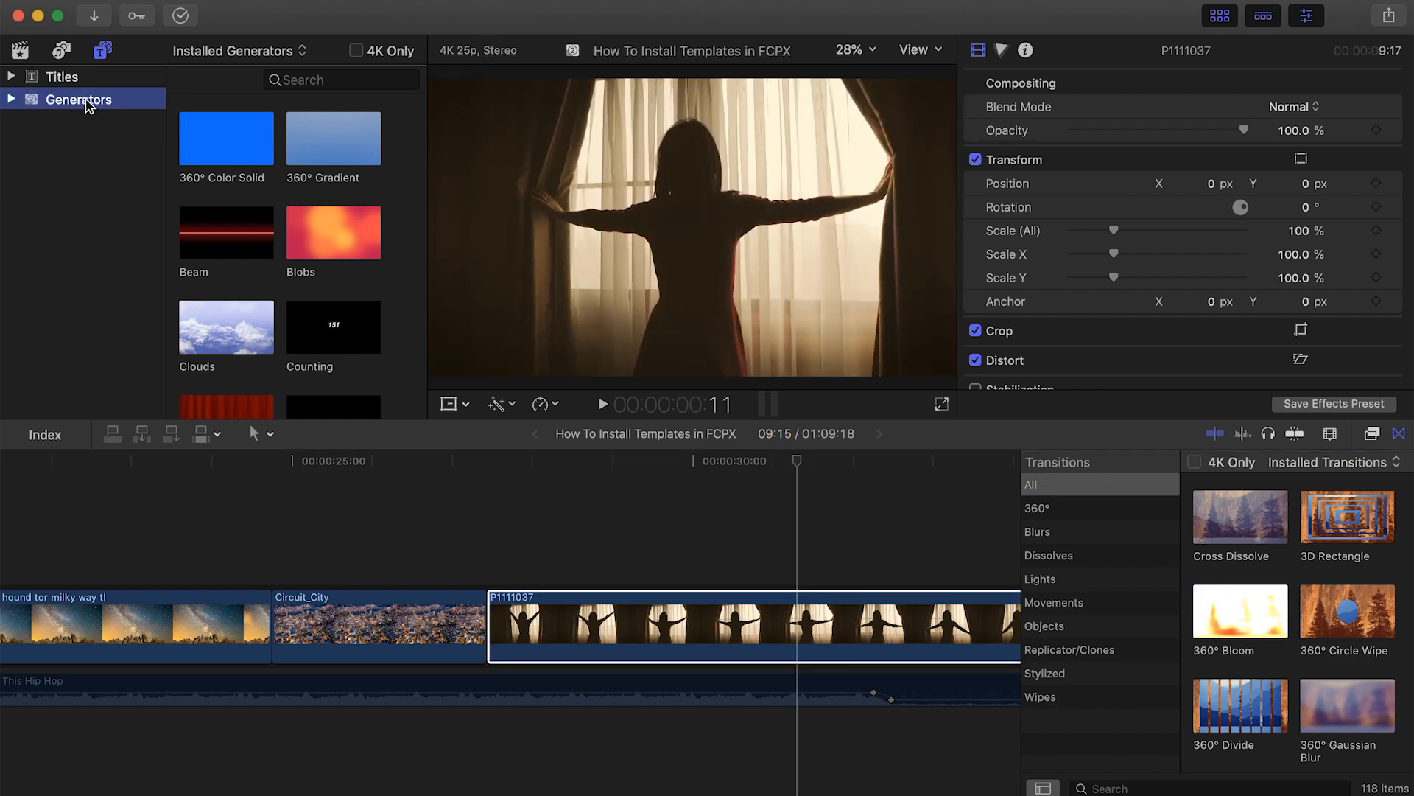
pyautogui.press('super+f')
pyautogui.click(64, 84)
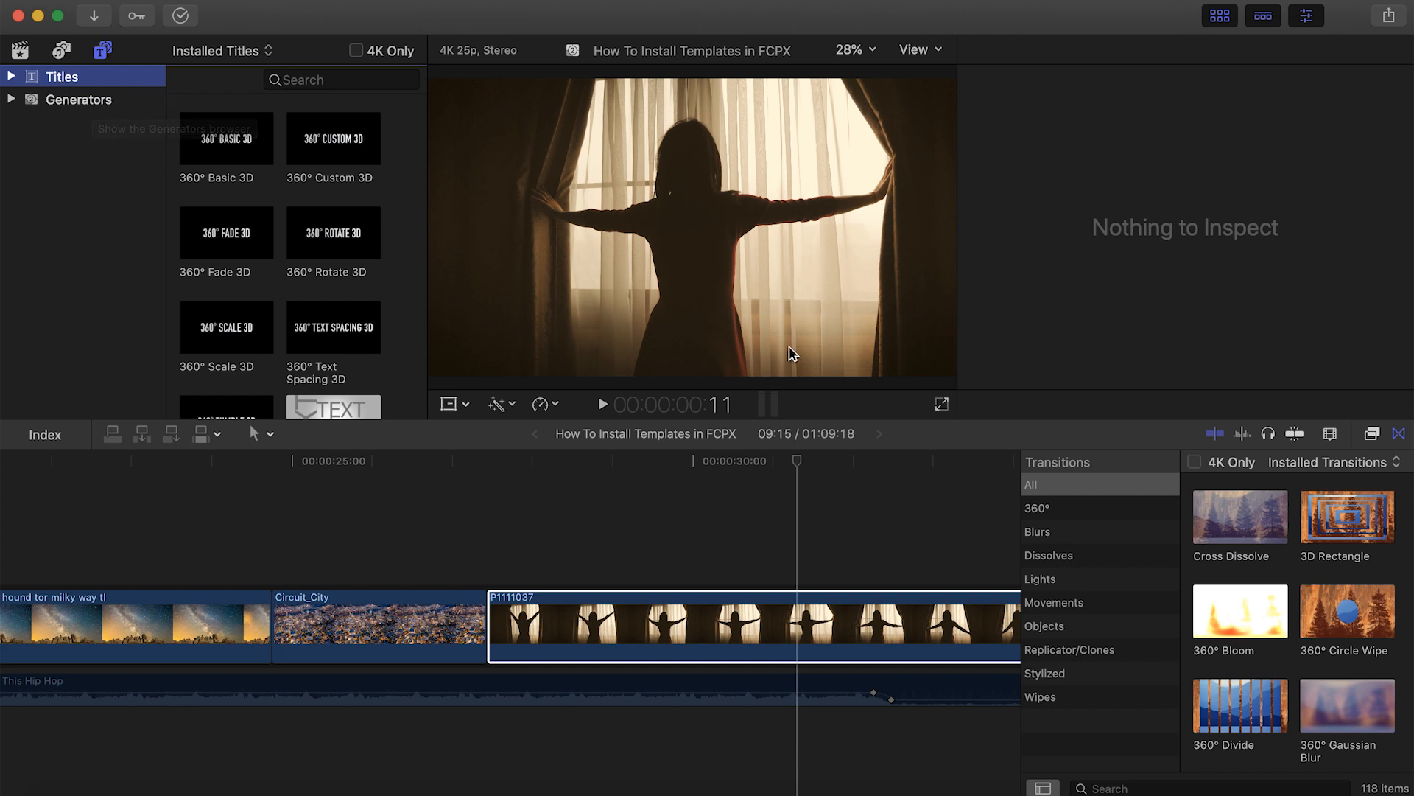
# Apply the Sunbeams effect from the Motion Array effects category to the P1111037 clip and play the clip from its start.
pyautogui.click(1378, 435)
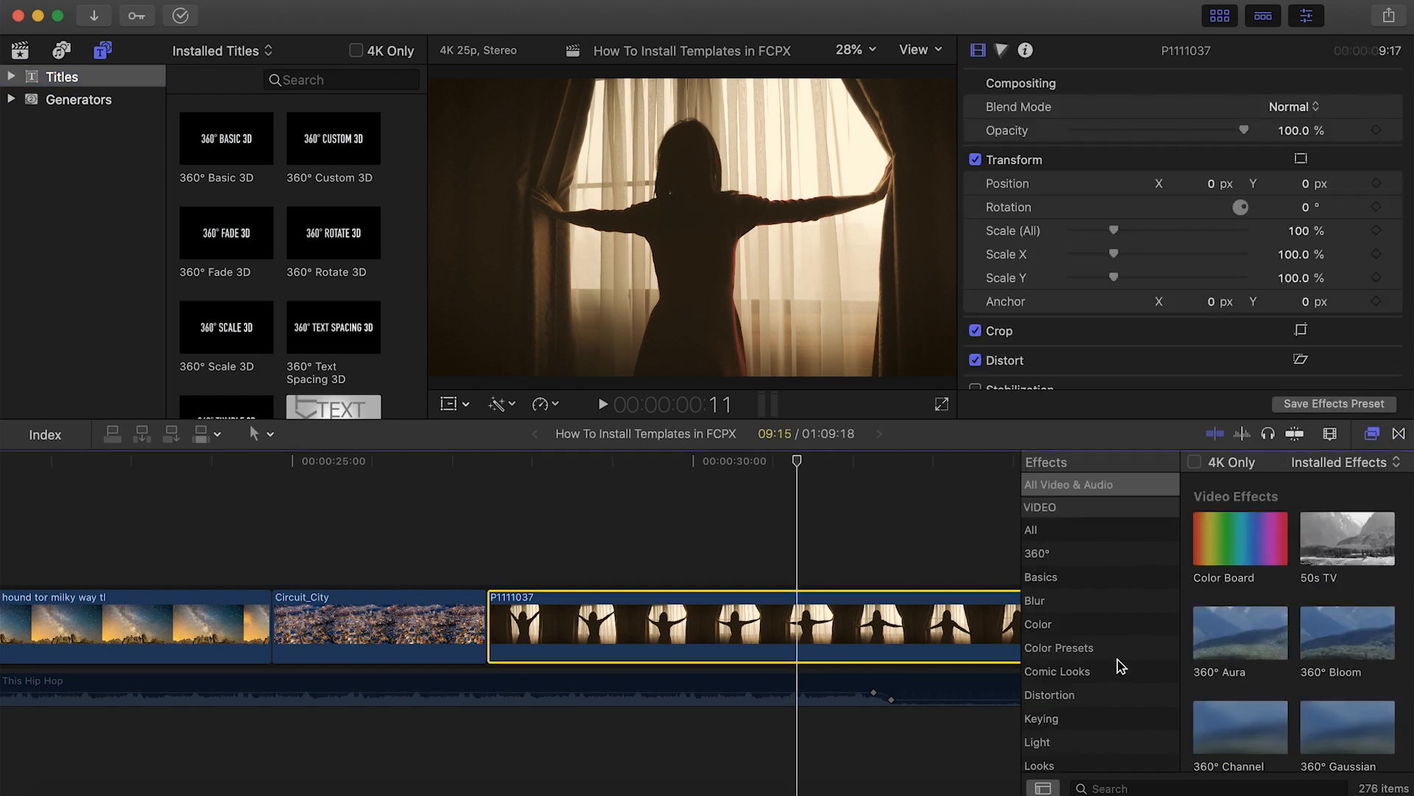
pyautogui.scroll(-5, 1118, 667)
pyautogui.click(1086, 644)
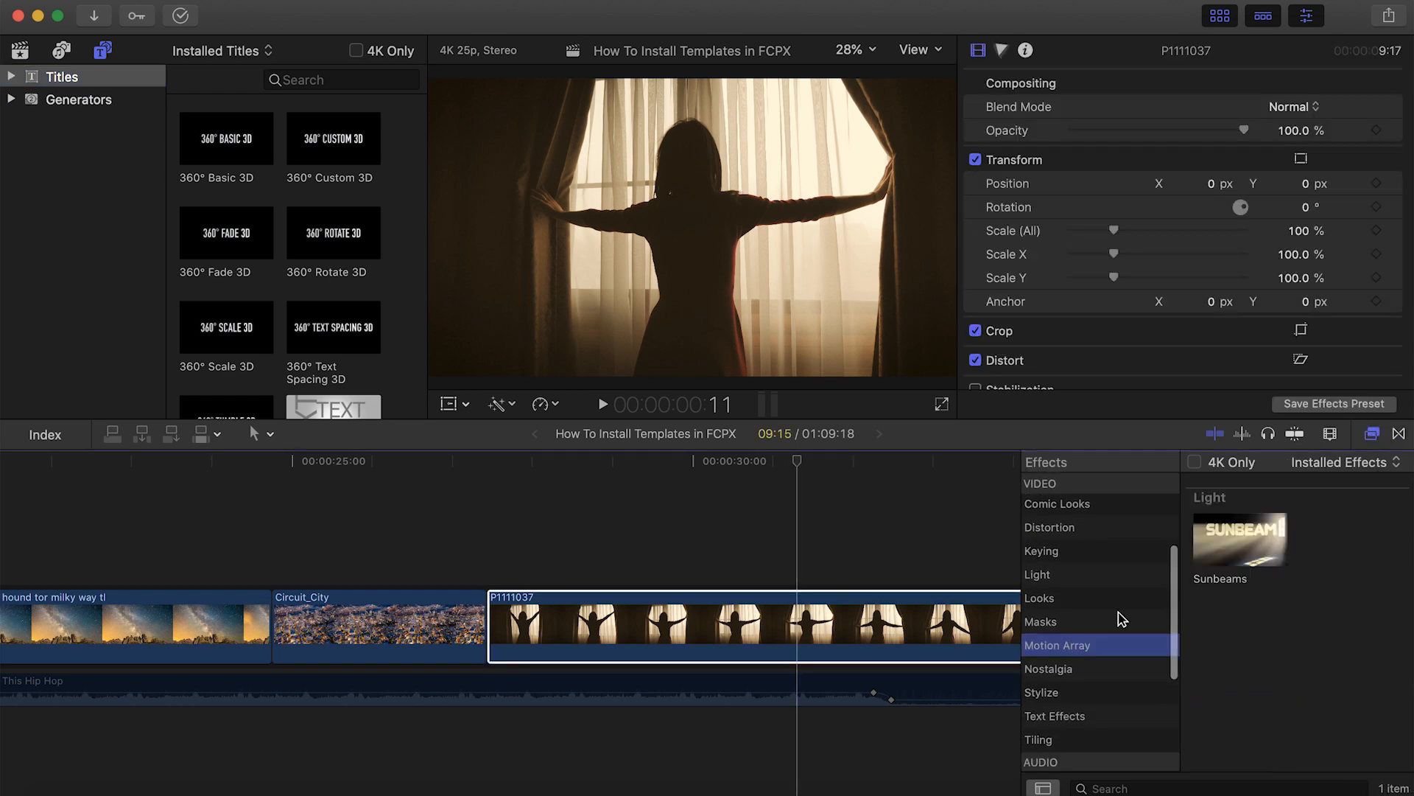
pyautogui.click(1222, 549)
pyautogui.moveTo(1222, 549); pyautogui.dragTo(802, 639)
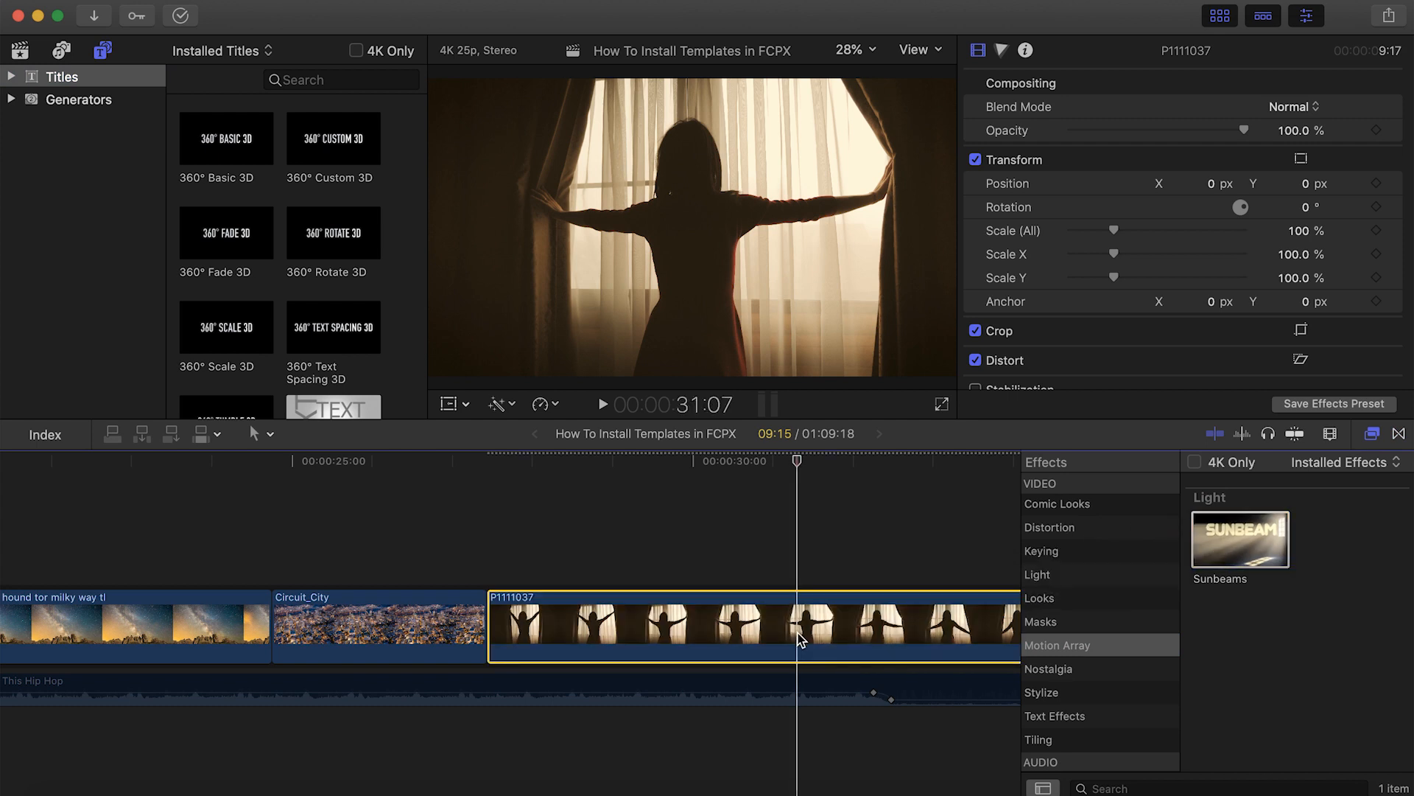
pyautogui.click(711, 559)
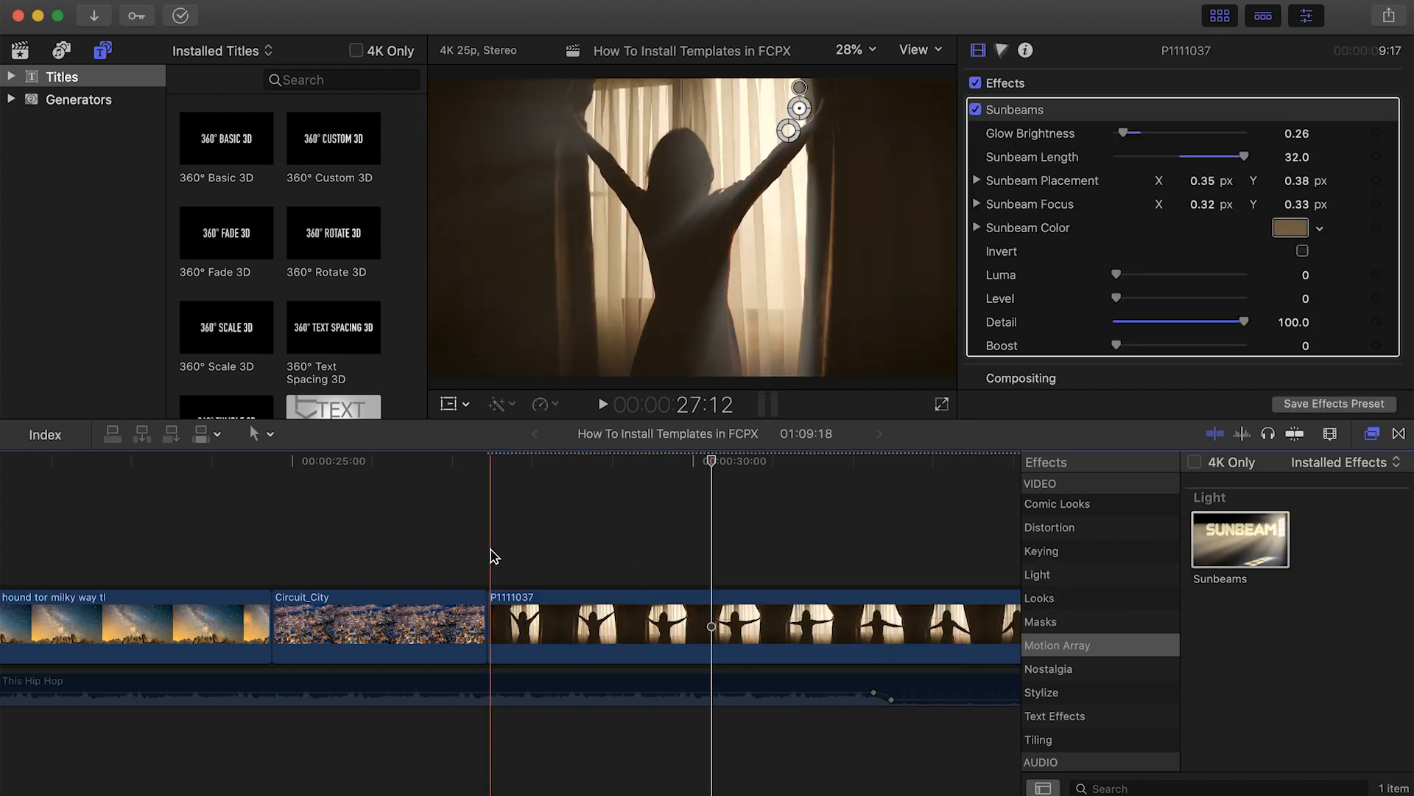
pyautogui.press('space')
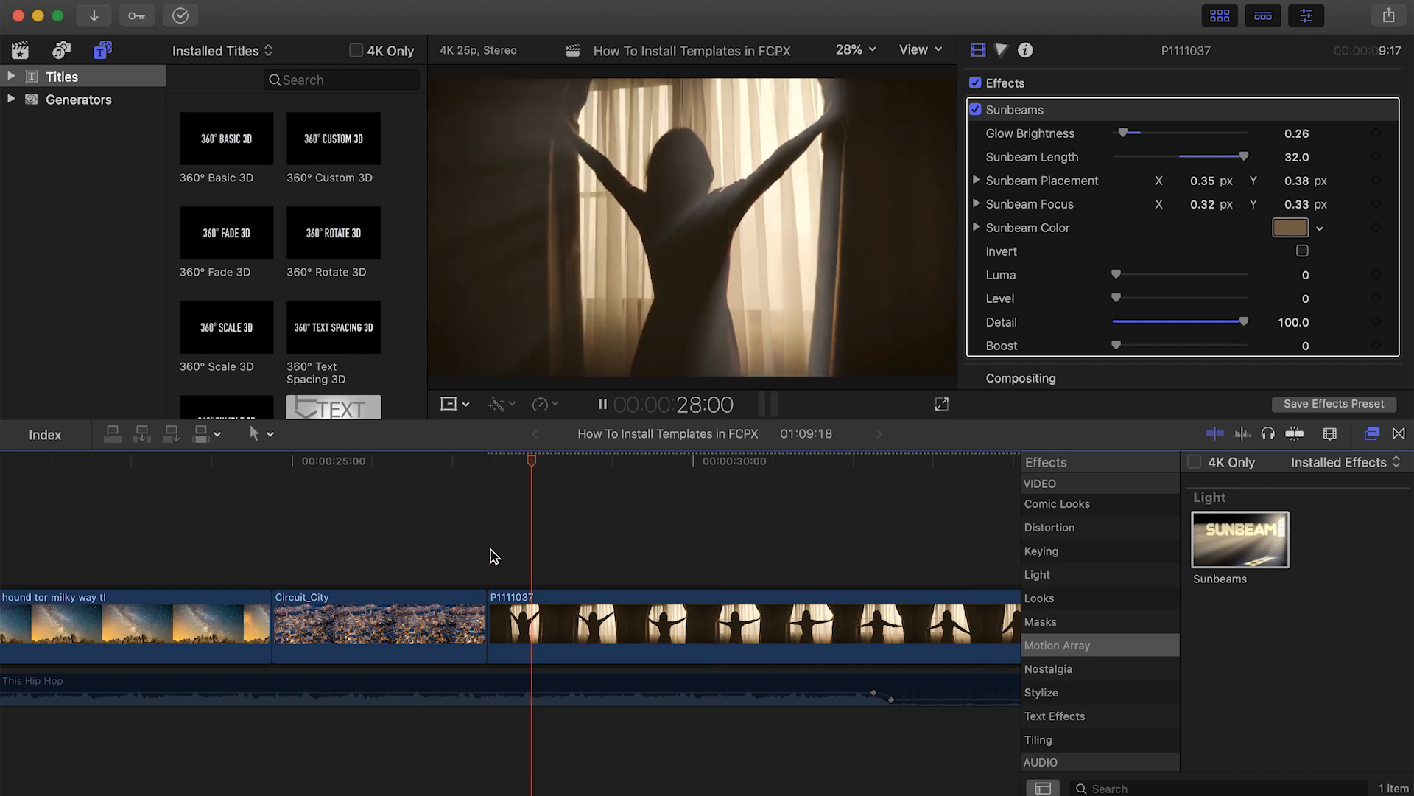